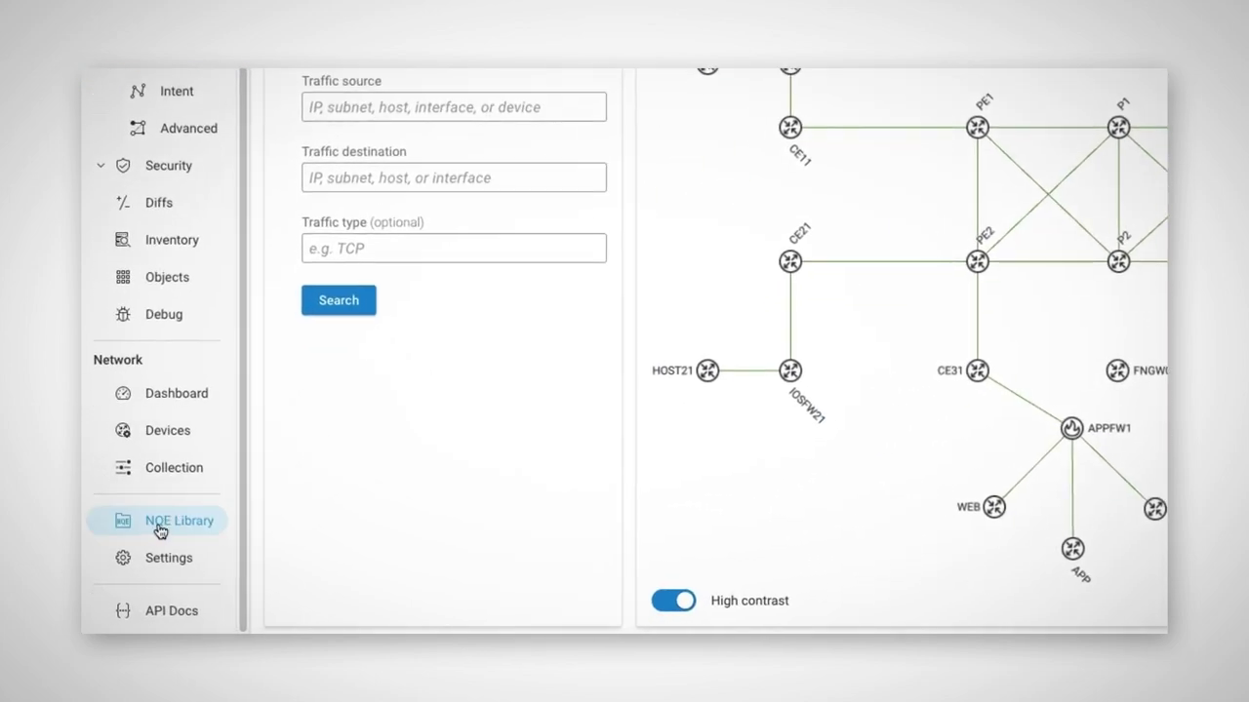
# Step: Open the NQE Library and review the code of the SSH Version - v2 query
pyautogui.click(159, 530)
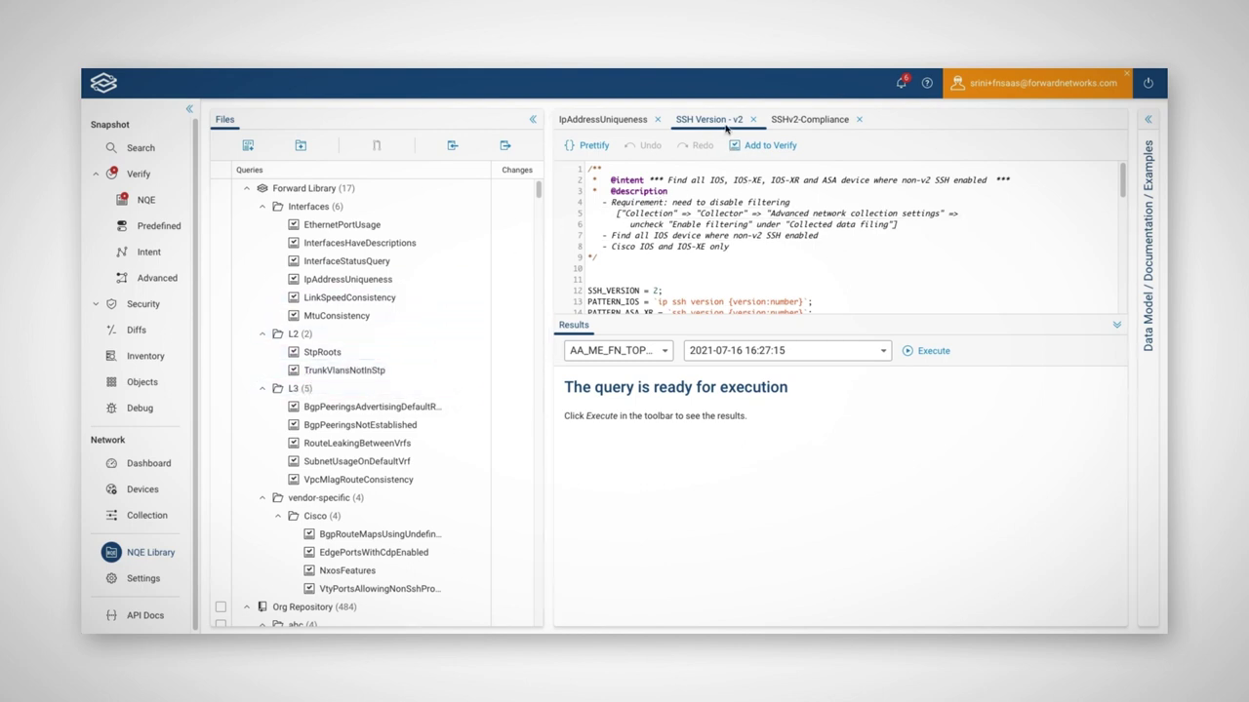
pyautogui.moveTo(1125, 188); pyautogui.dragTo(1121, 194)
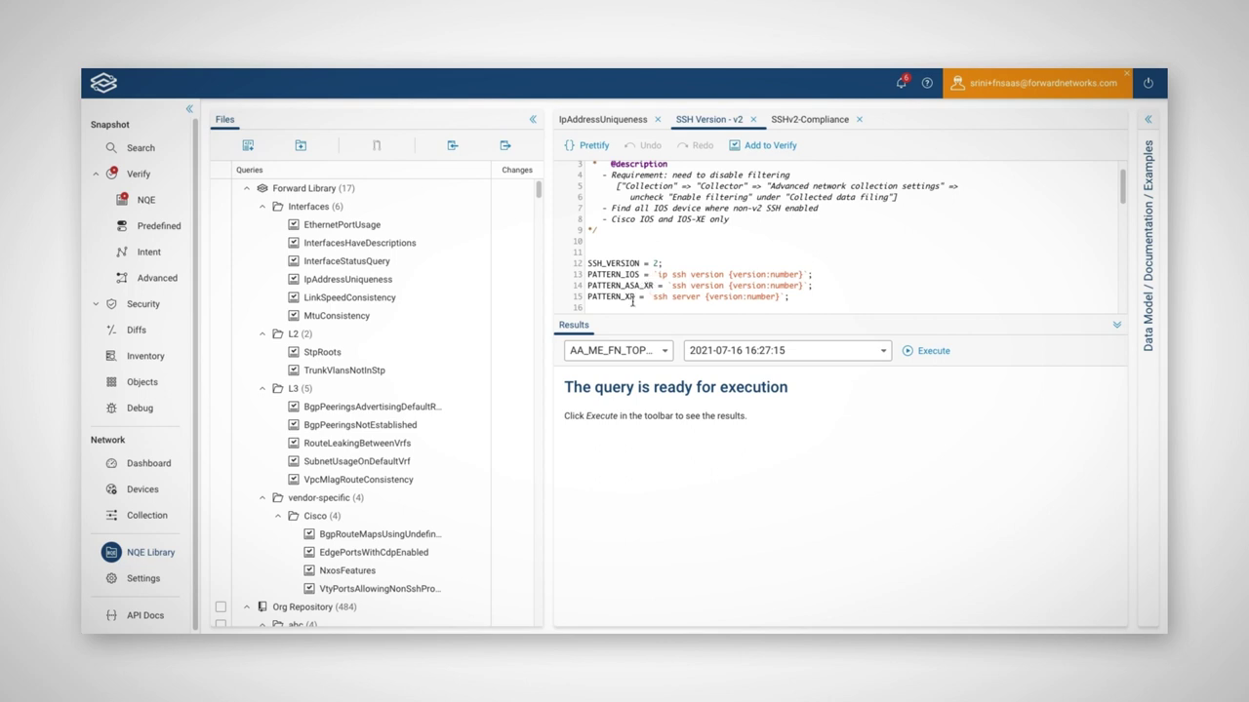
# Step: Browse the data model reference from the device fields through the interface fields, and close the reference
pyautogui.click(1148, 120)
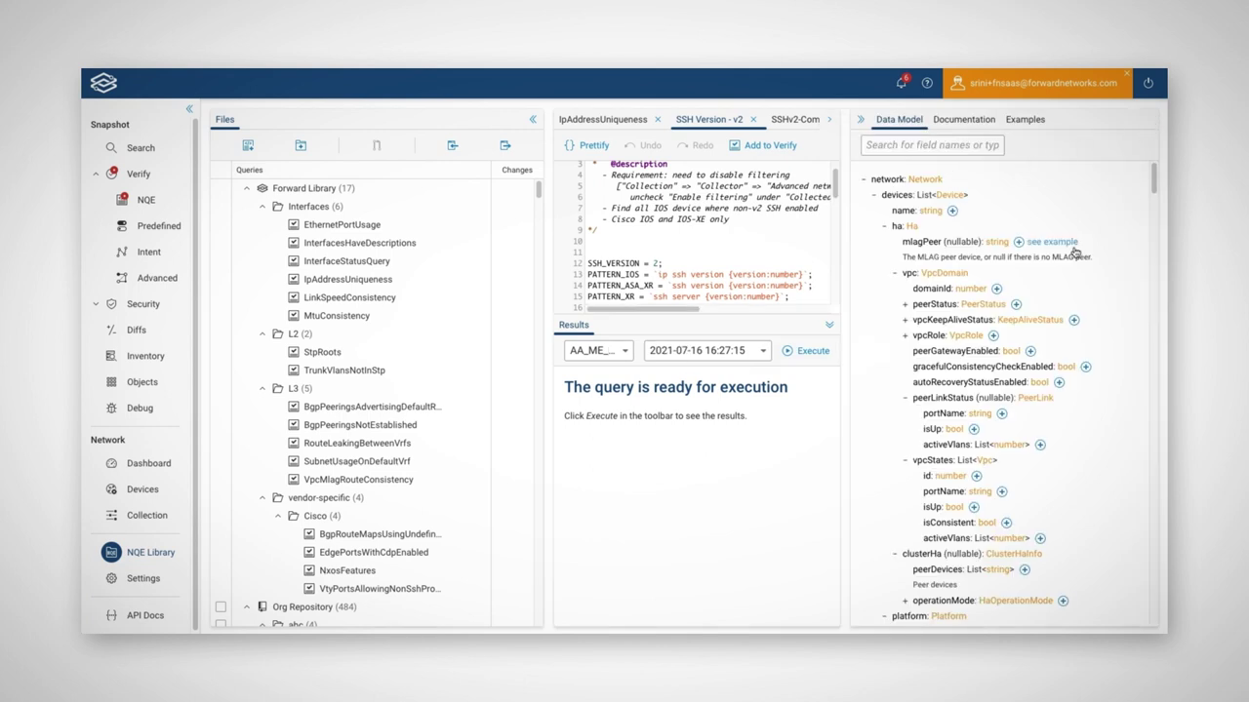
pyautogui.scroll(-1, 1078, 292)
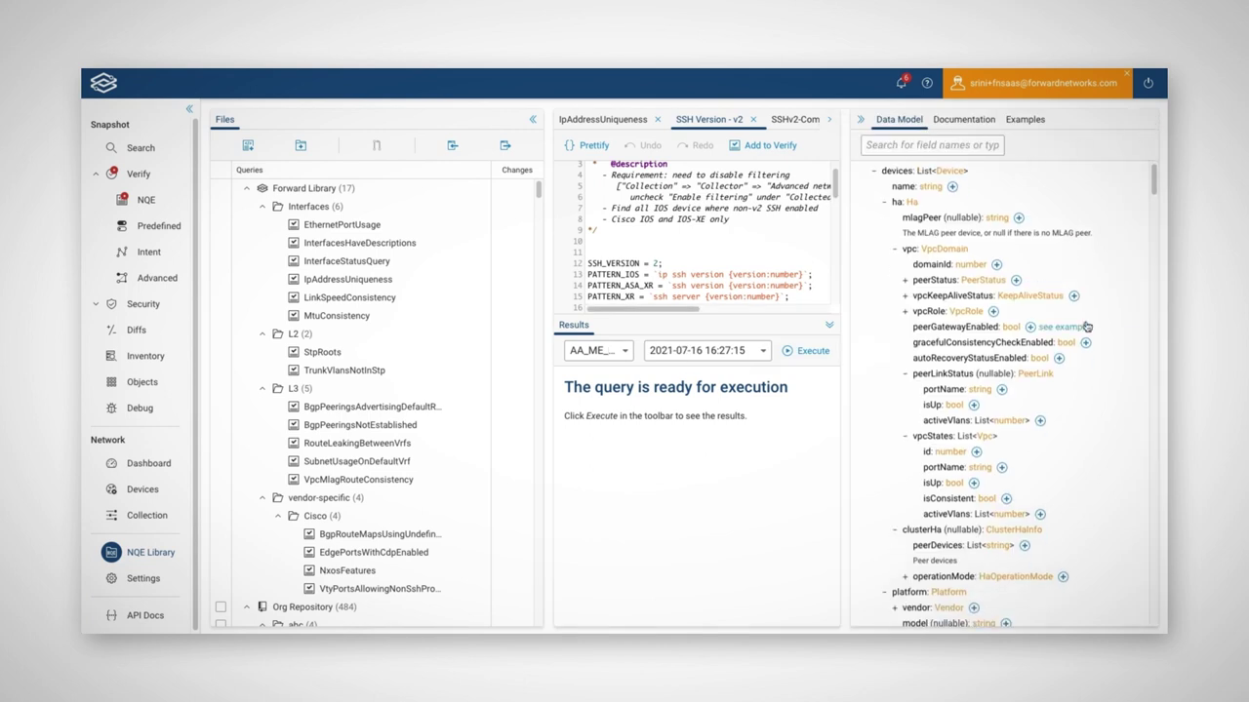
pyautogui.scroll(-1, 1090, 343)
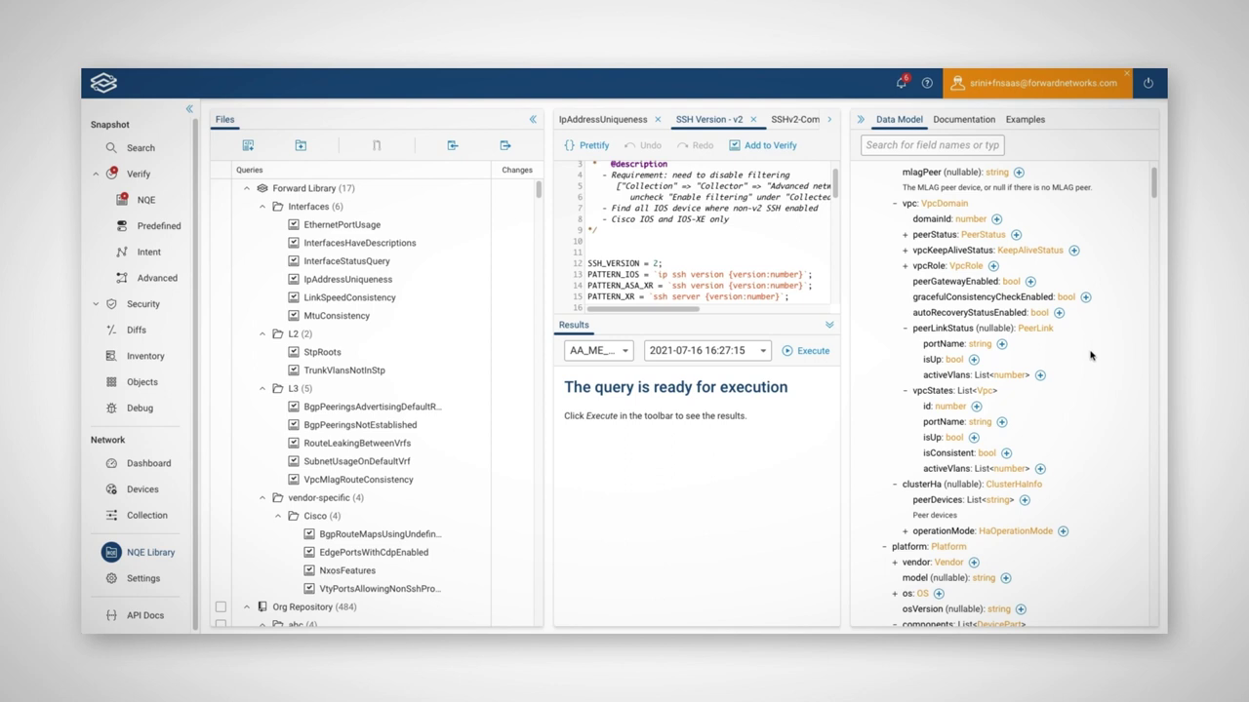
pyautogui.scroll(-2, 1093, 366)
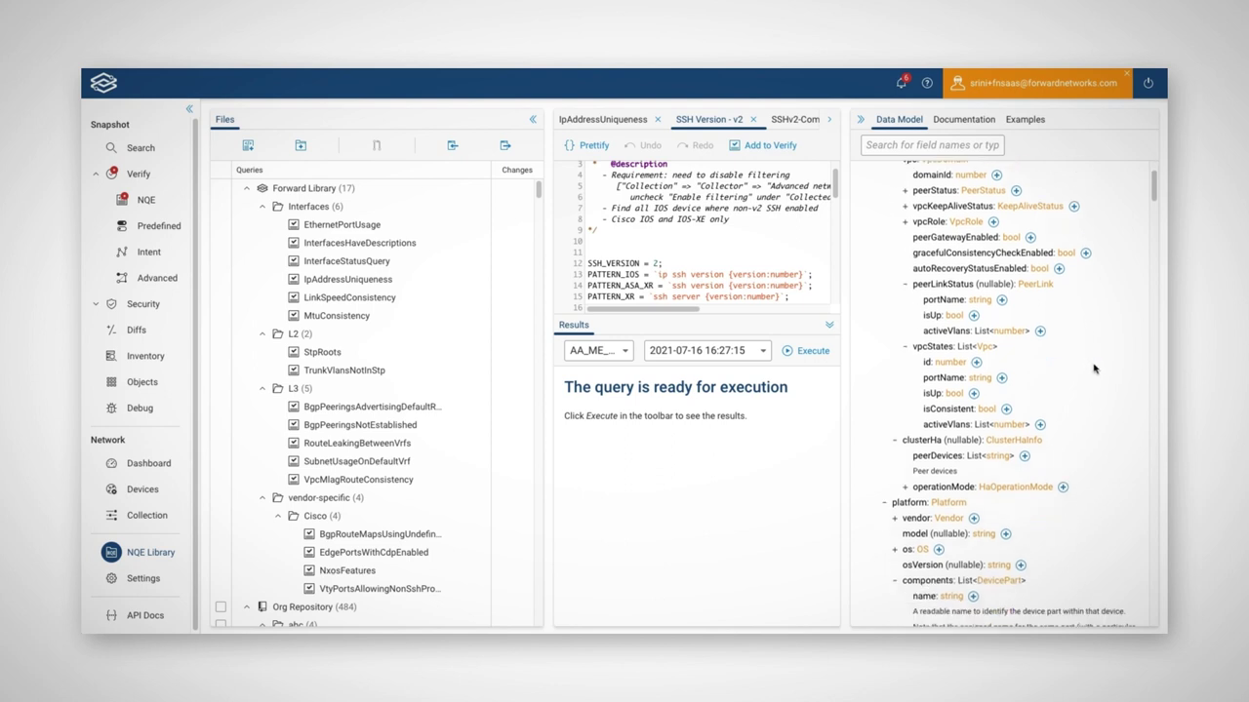
pyautogui.scroll(-2, 1090, 369)
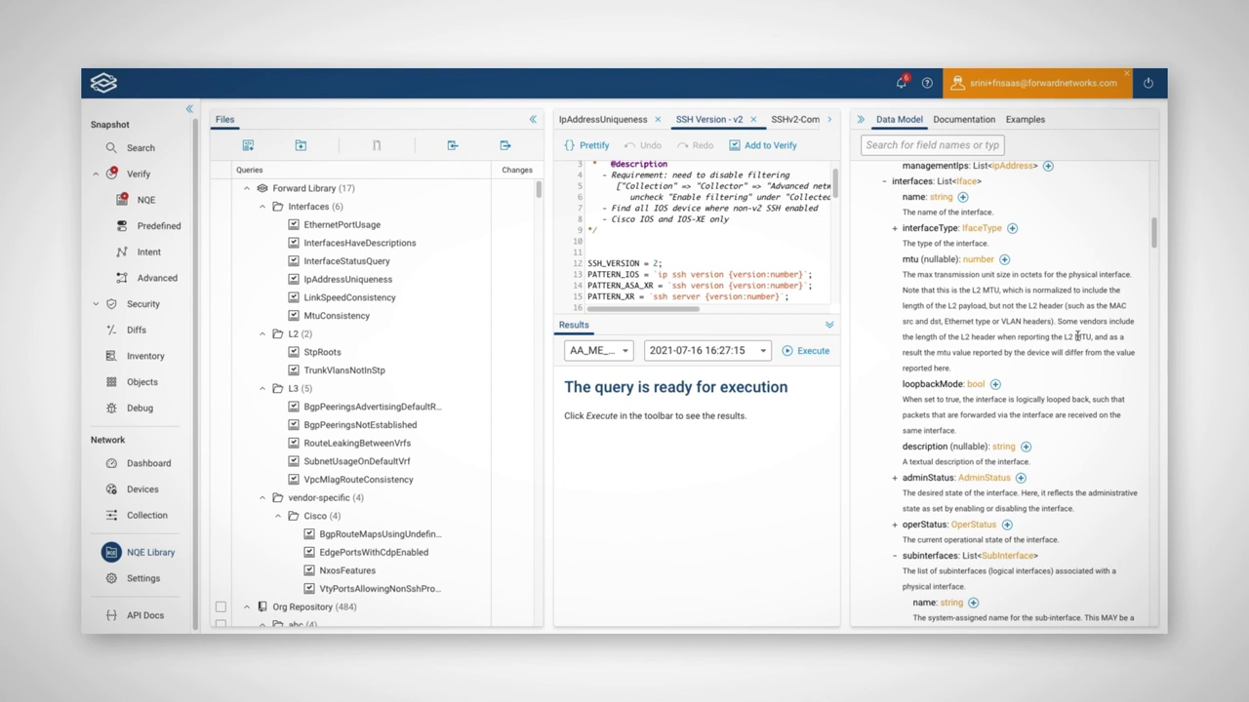
pyautogui.scroll(-4, 1098, 414)
pyautogui.scroll(-3, 1098, 415)
pyautogui.click(859, 119)
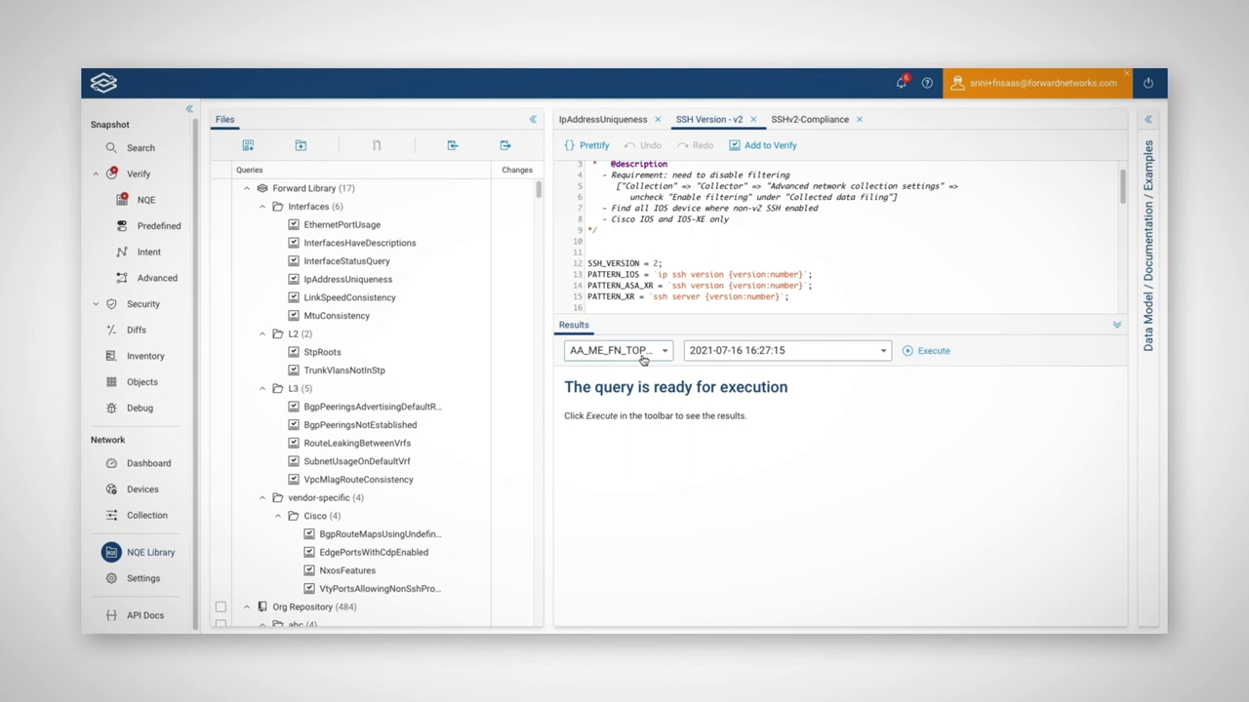
pyautogui.click(914, 352)
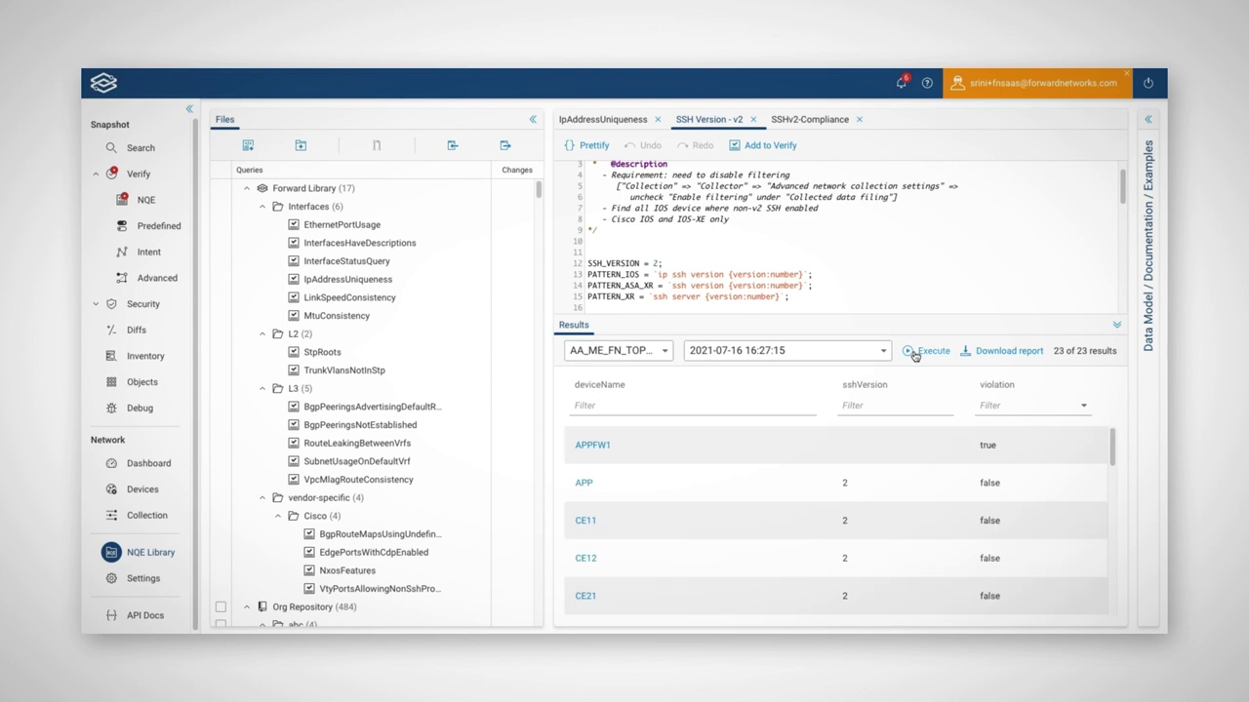
pyautogui.moveTo(1113, 444)
pyautogui.mouseDown()
pyautogui.moveTo(1109, 594)
pyautogui.moveTo(1109, 438)
pyautogui.mouseUp()
pyautogui.click(1084, 407)
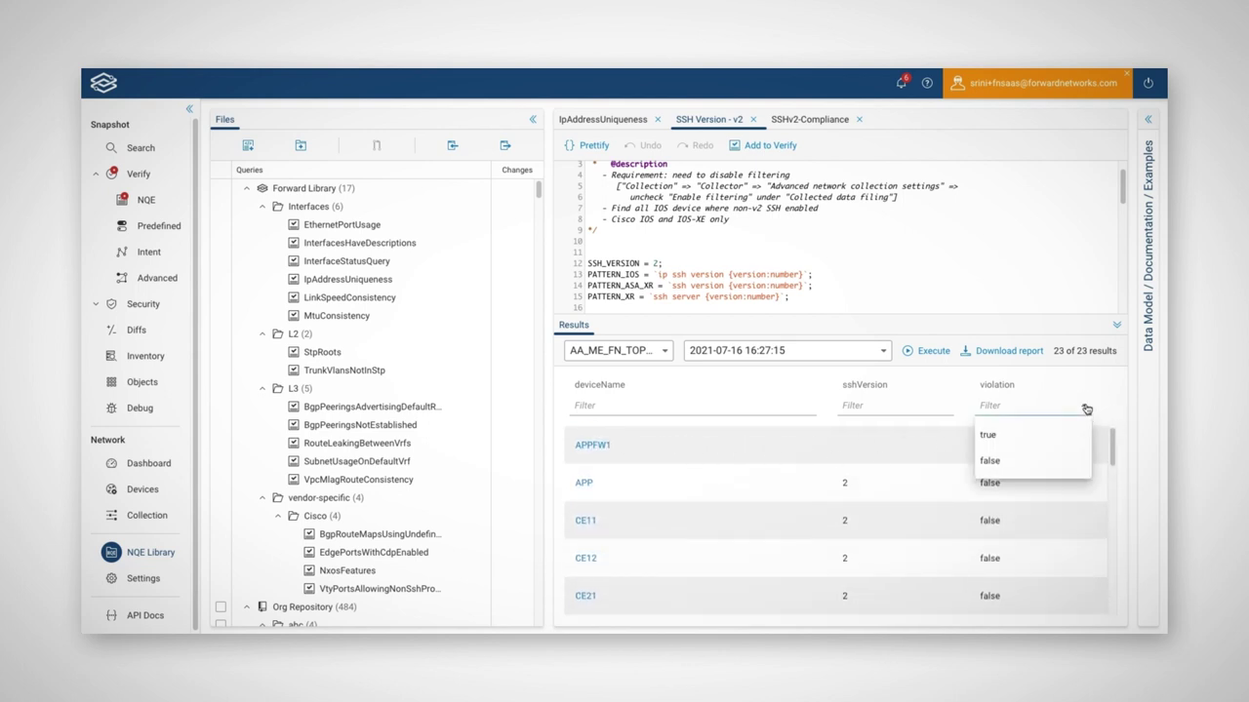
pyautogui.click(1006, 437)
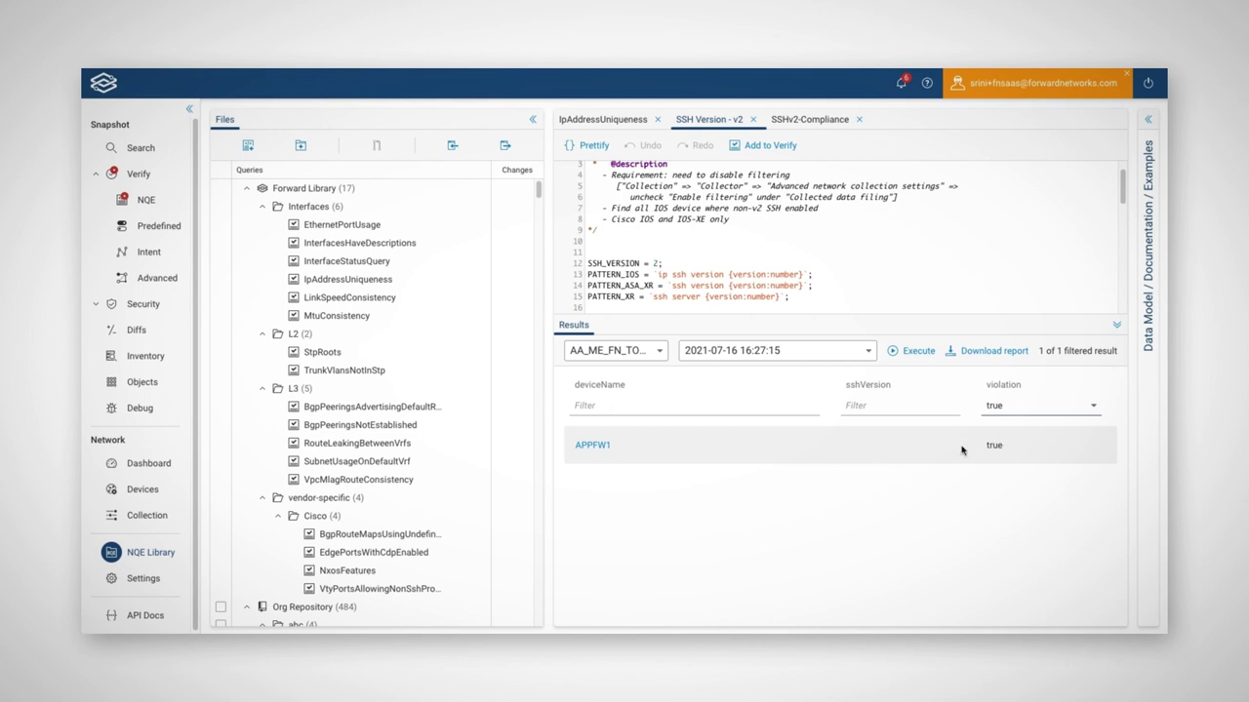
# Step: Open the configuration of the violating device APPFW1 and search it for "ssh"
pyautogui.click(593, 447)
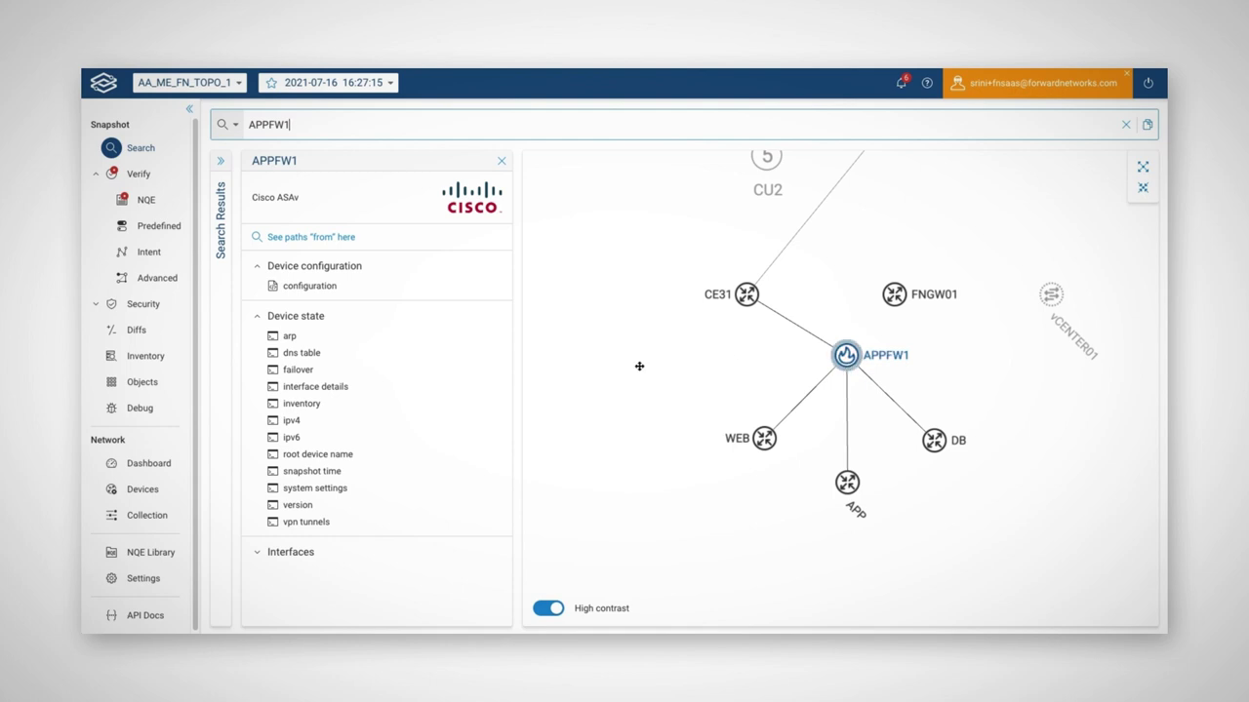
pyautogui.click(314, 289)
pyautogui.click(566, 167)
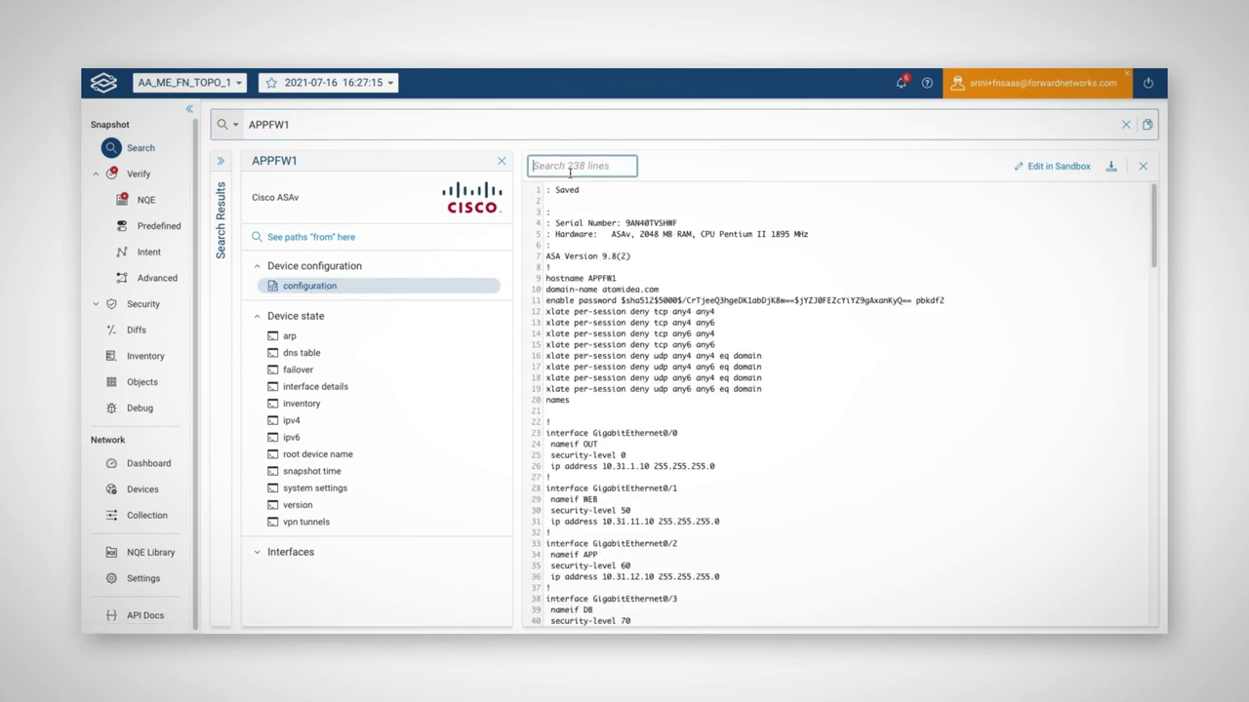
pyautogui.write('ssh')
pyautogui.click(609, 166)
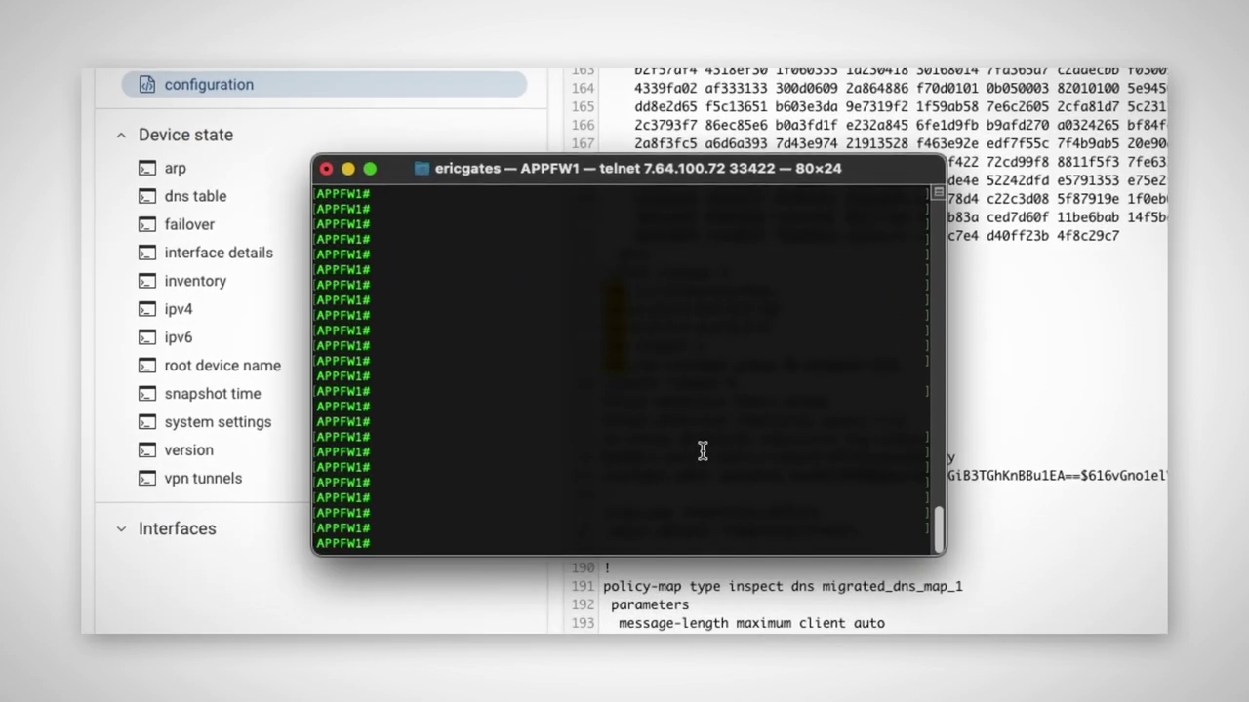
# Step: Switch to the APPFW1 terminal session, run "sho ssh" and check the allowed SSH versions
pyautogui.write('sho ssh')
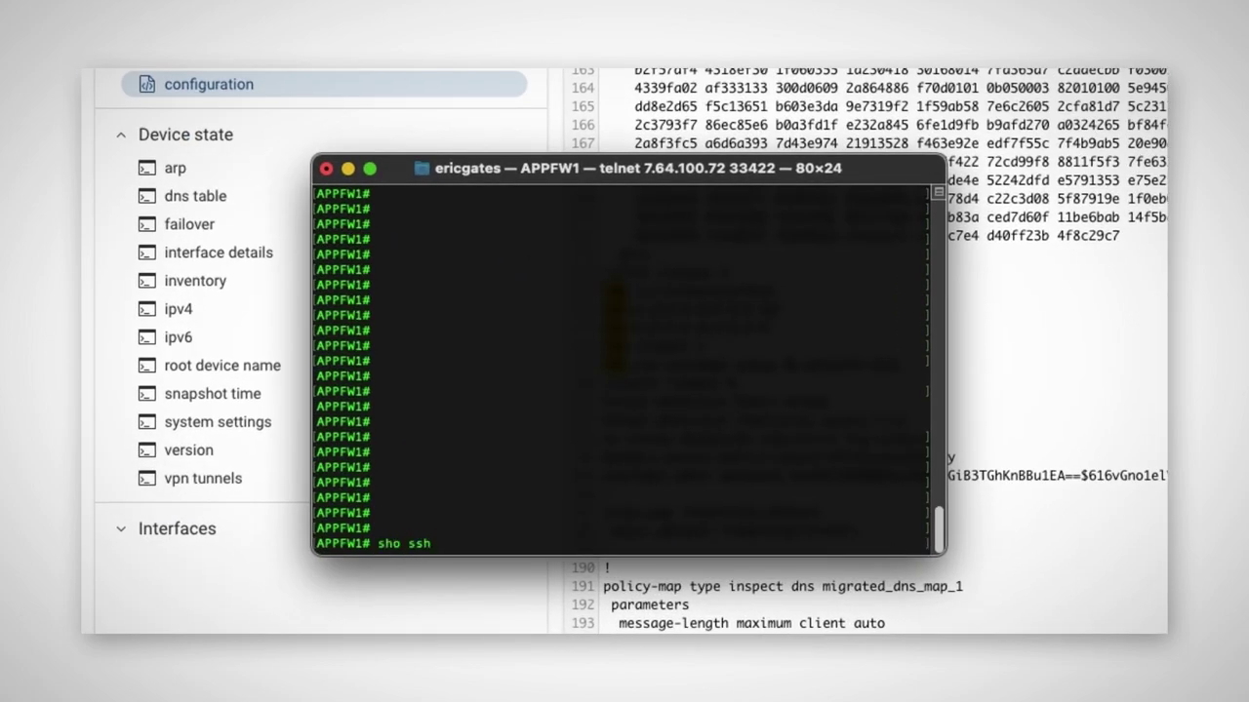
pyautogui.press('Return')
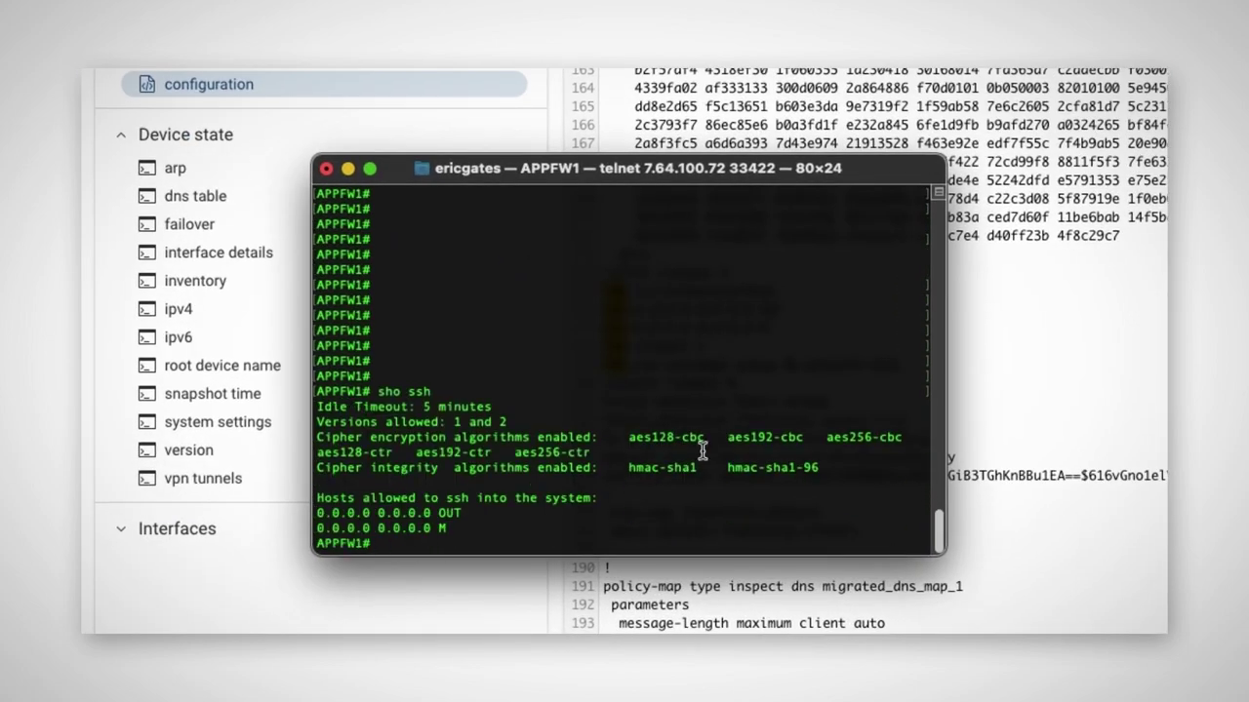
pyautogui.moveTo(511, 419); pyautogui.dragTo(347, 419)
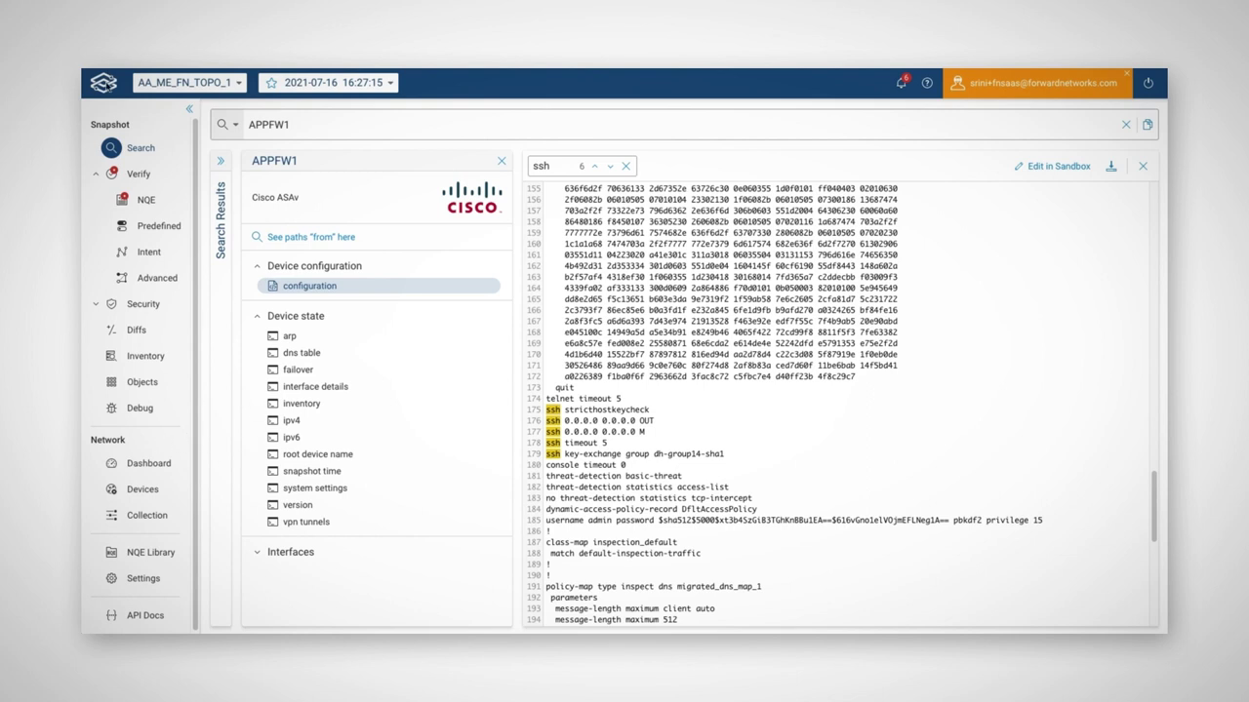
pyautogui.press('Escape')
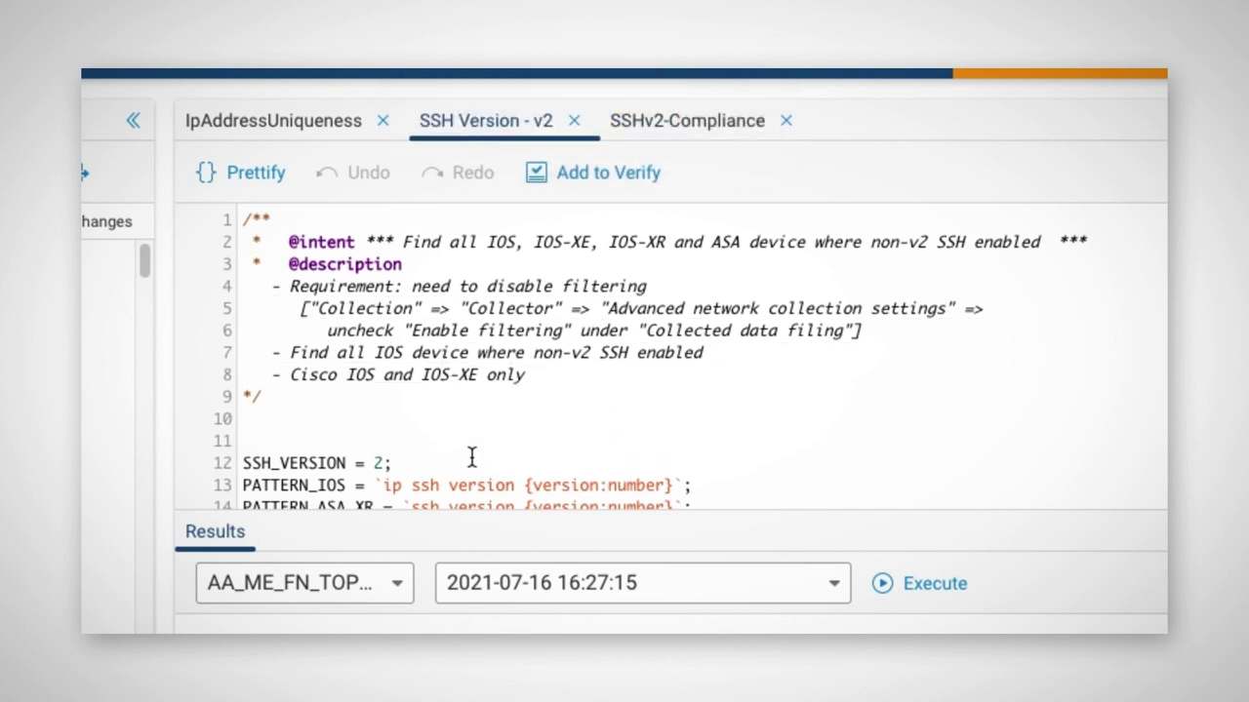
# Step: Add the SSH Version - v2 query to Verify and activate it among the NQE verifications in the ME_DEV Compliance folder
pyautogui.click(577, 182)
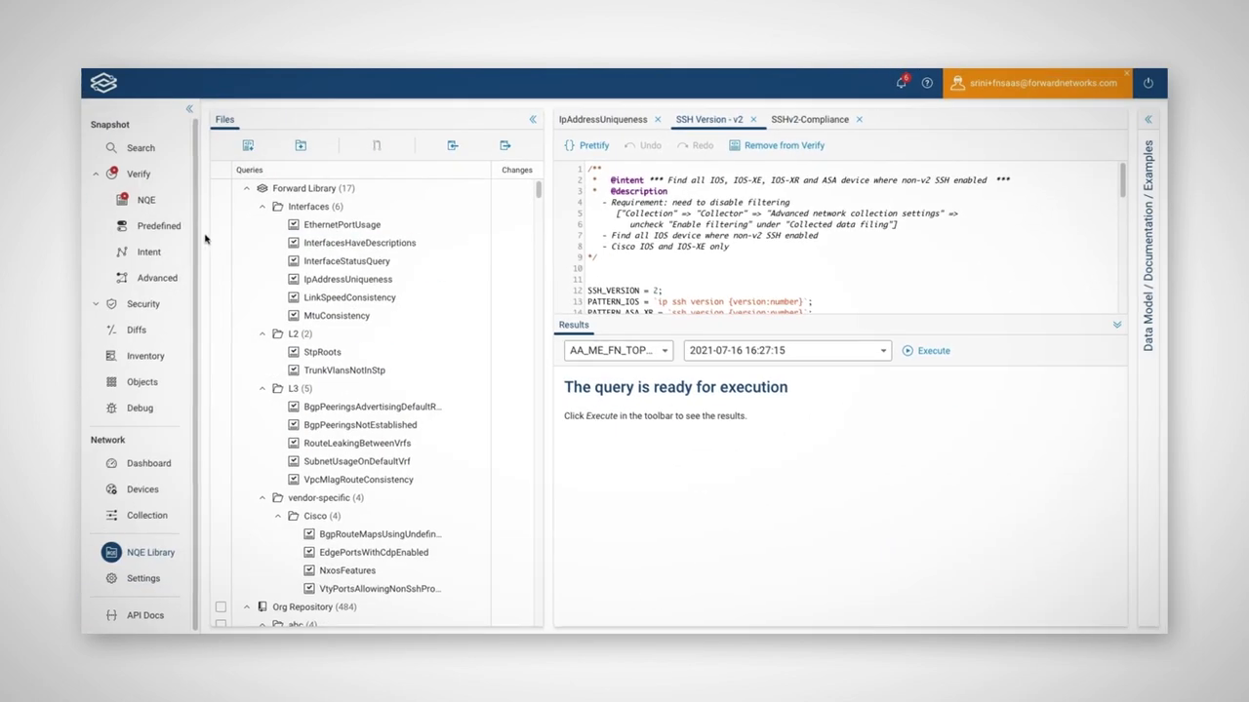
pyautogui.click(138, 200)
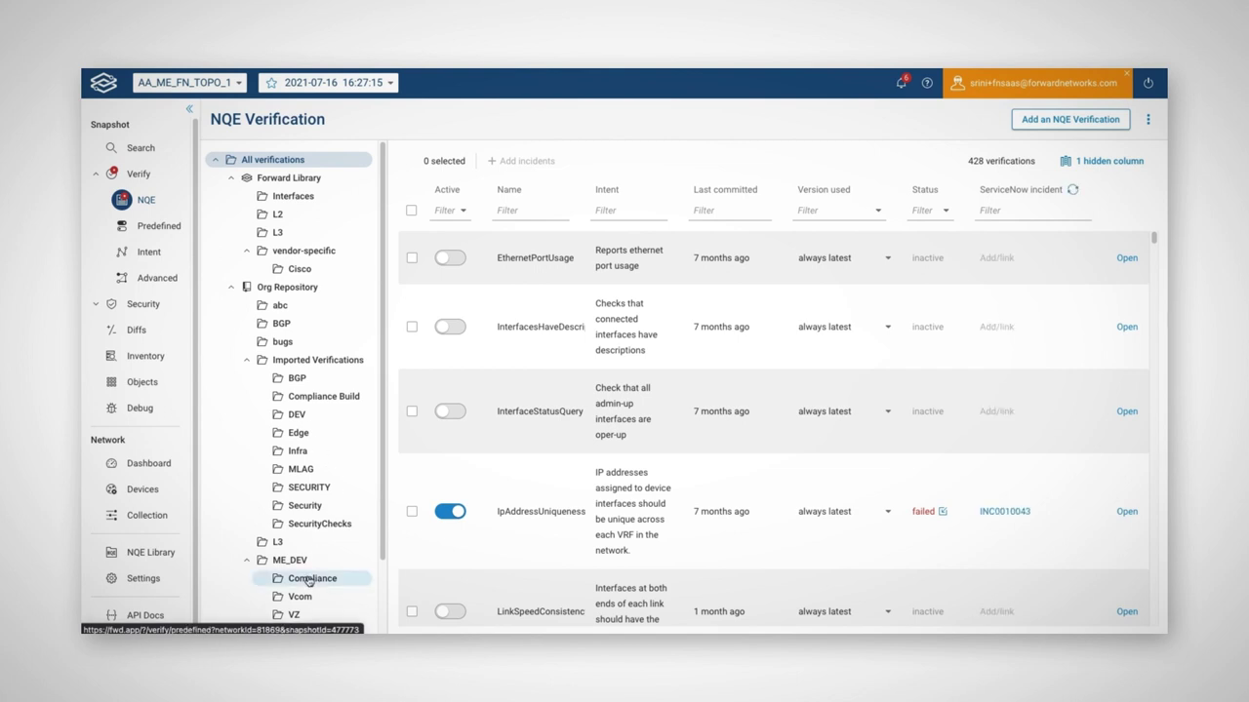
pyautogui.click(310, 579)
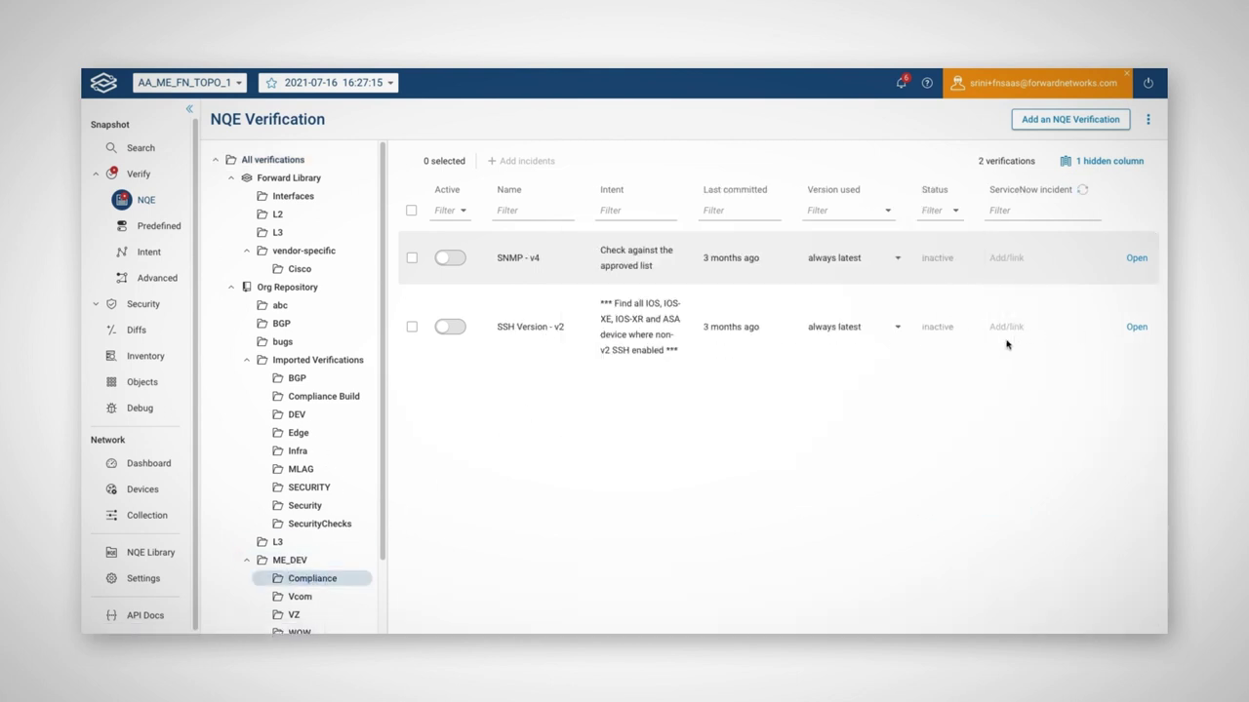
pyautogui.click(448, 327)
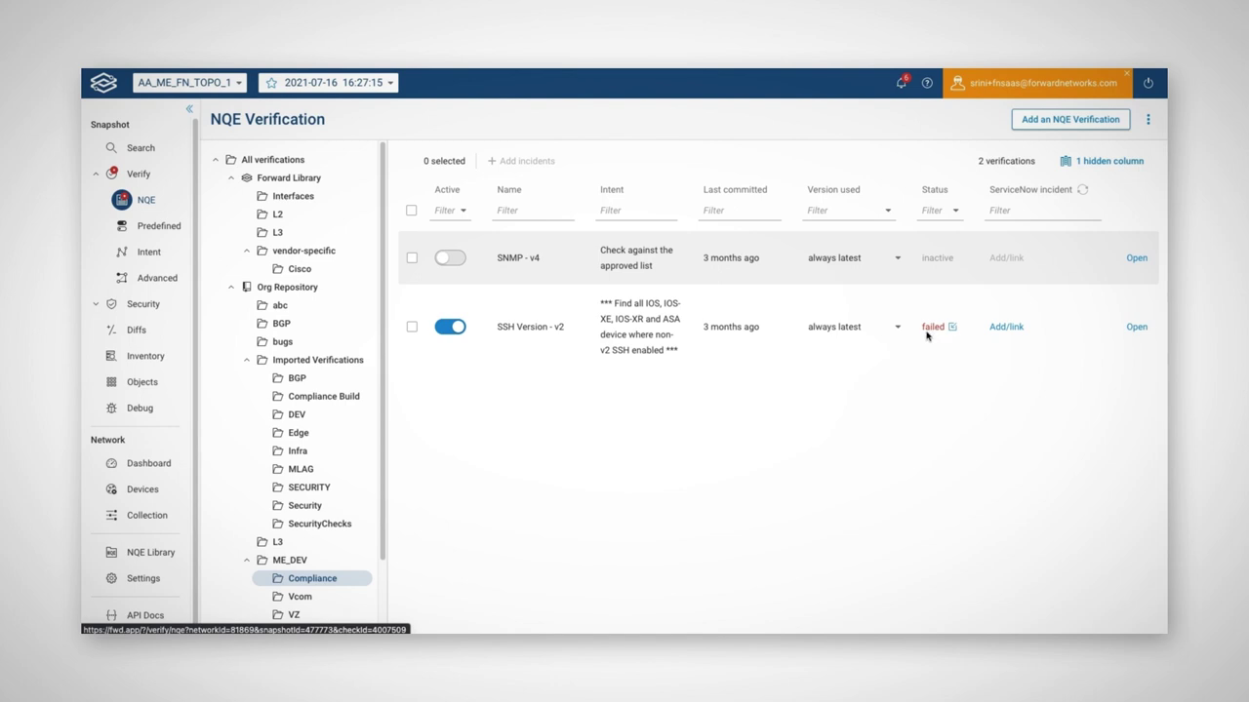
# Step: Create a new ServiceNow incident for the failed SSH Version - v2 verification and open its record in ServiceNow
pyautogui.click(1005, 327)
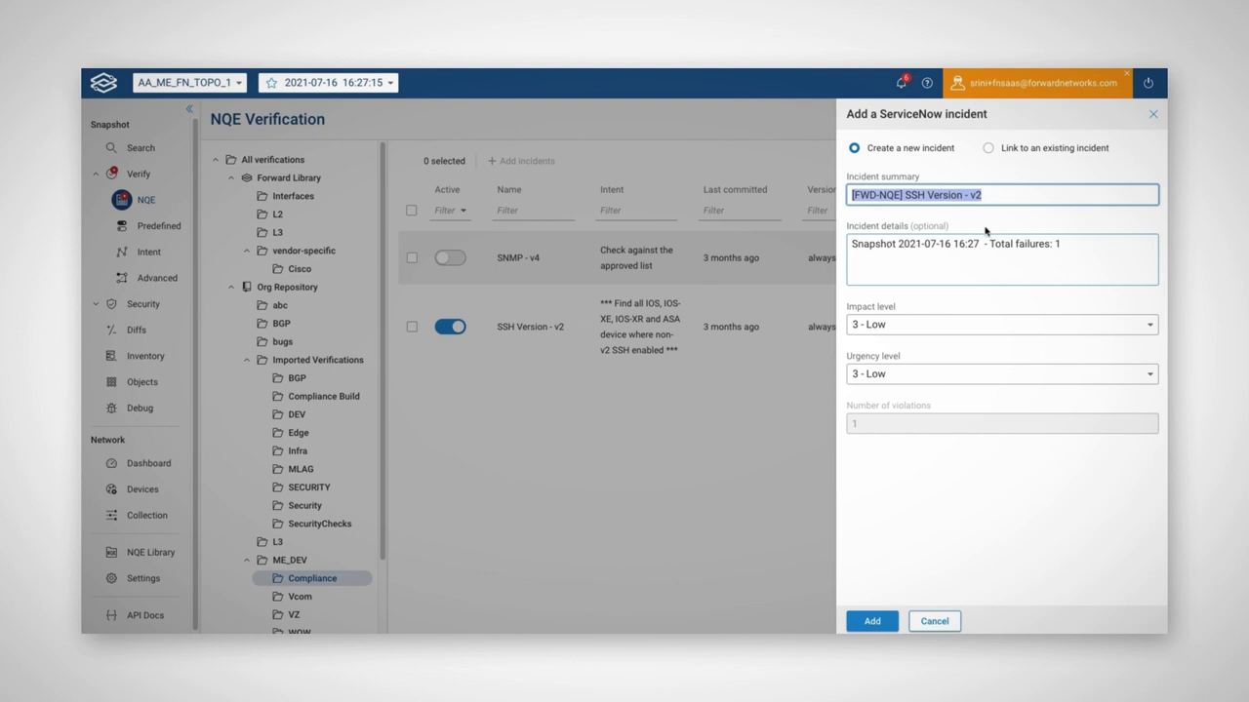
pyautogui.click(872, 621)
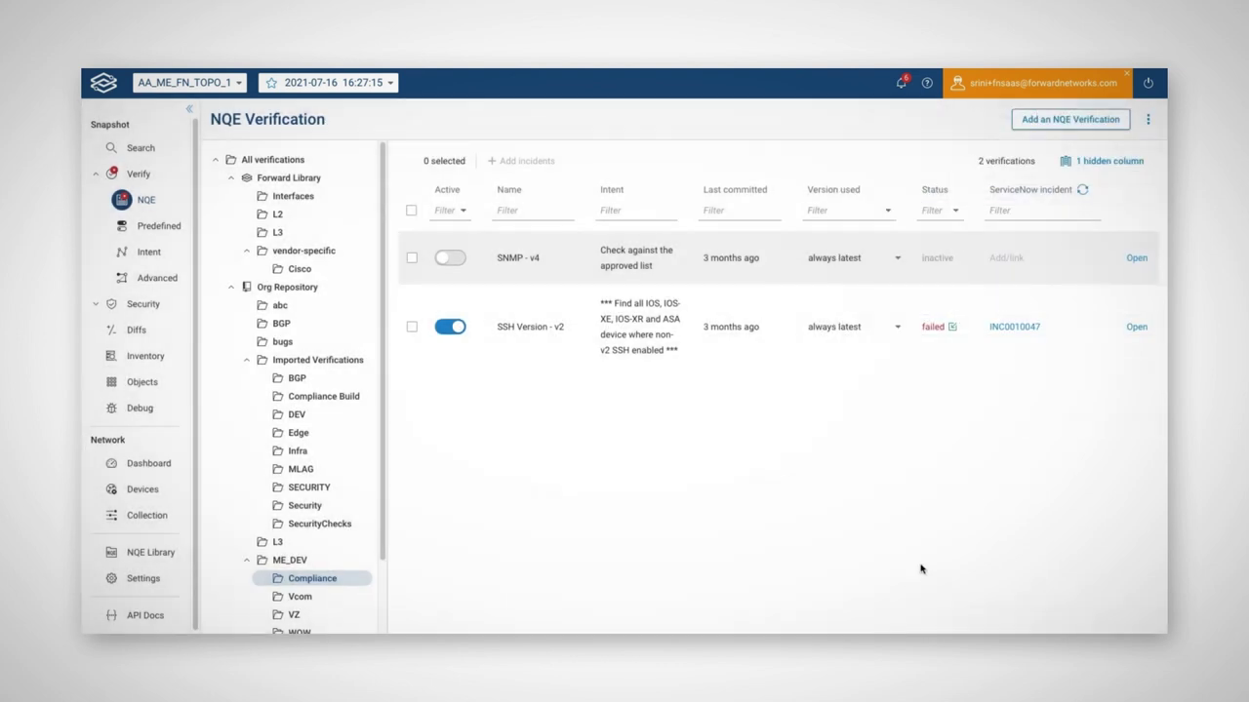
pyautogui.click(1015, 328)
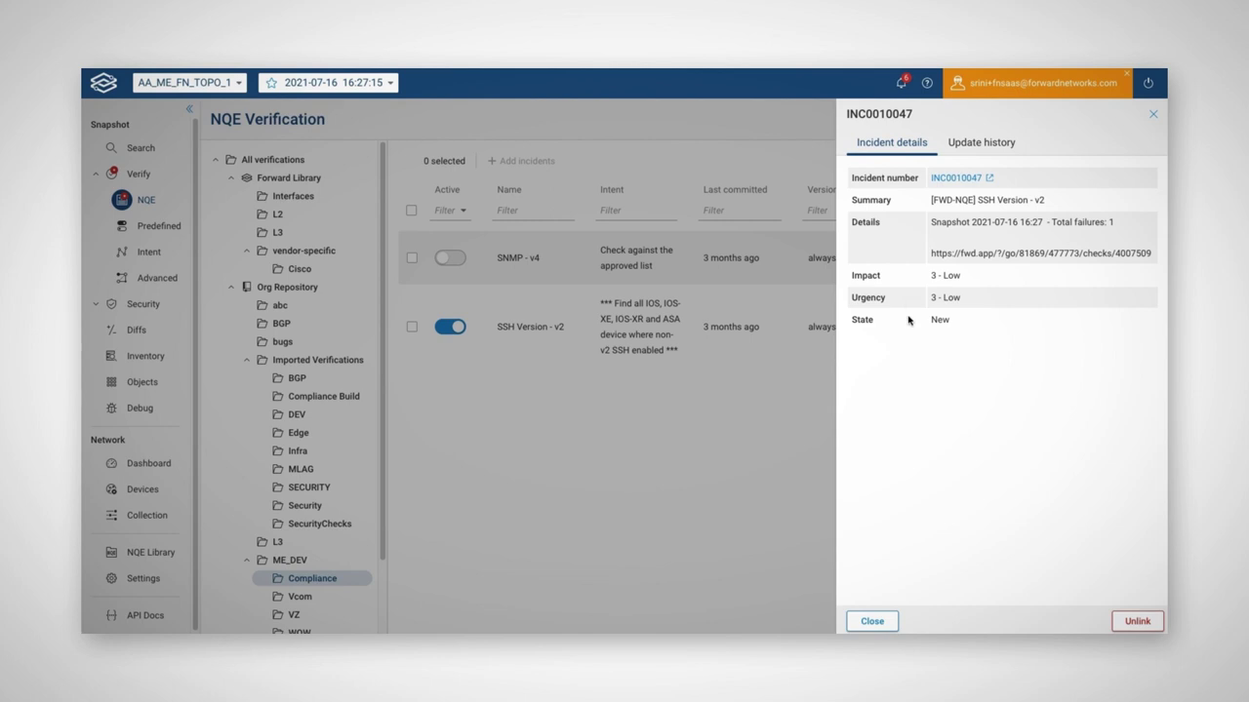
pyautogui.click(959, 180)
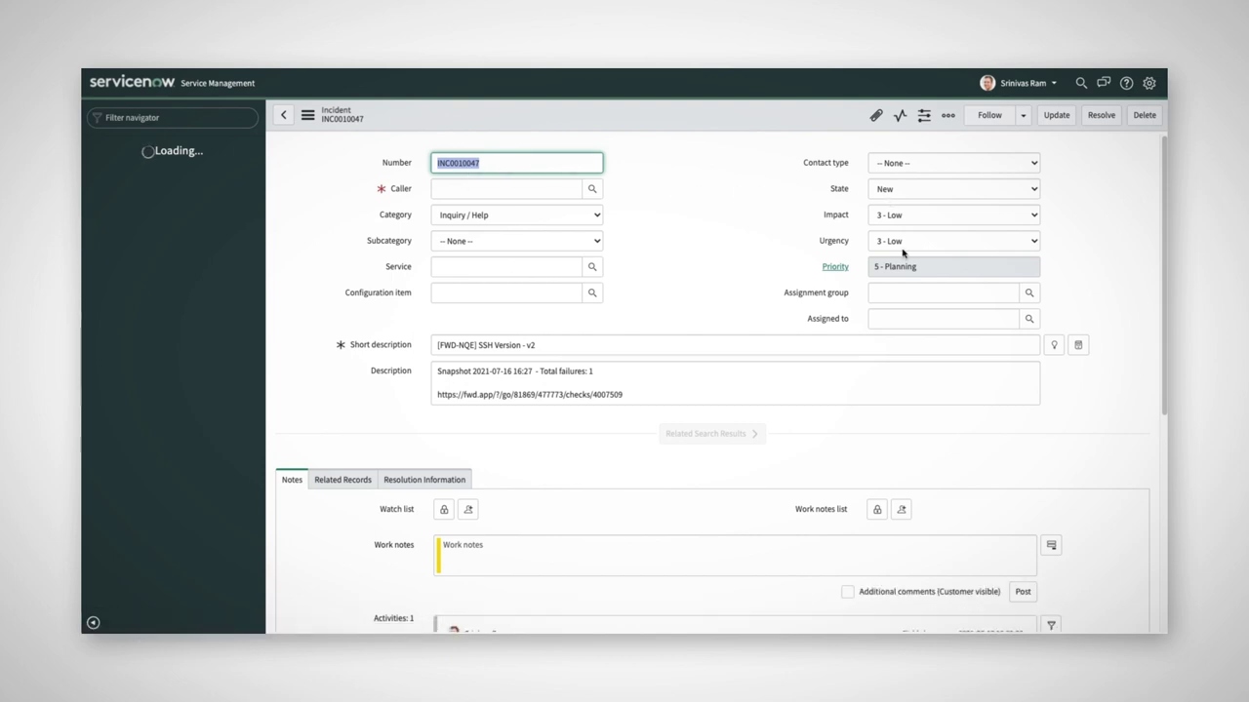
# Step: Open the check link from the incident's description in a new browser tab and close the incident details in NQE Verification
pyautogui.moveTo(621, 395); pyautogui.dragTo(424, 372)
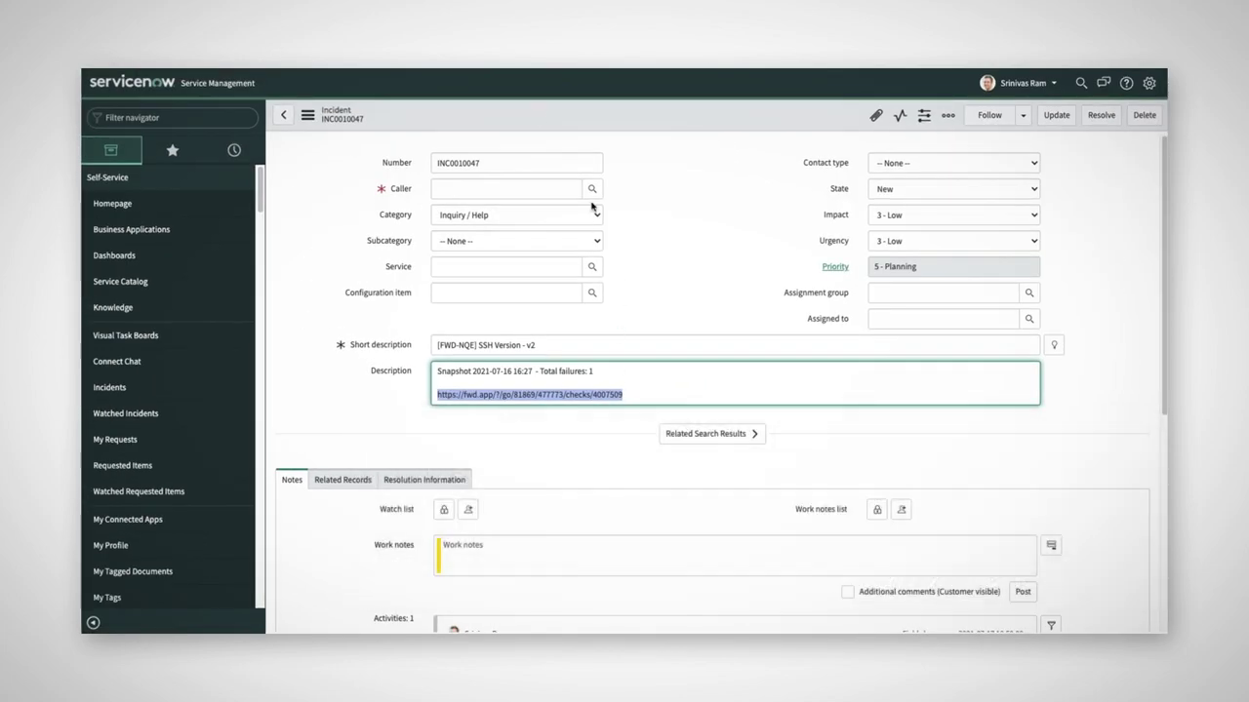
pyautogui.press('super+t')
pyautogui.press('super+v')
pyautogui.press('Return')
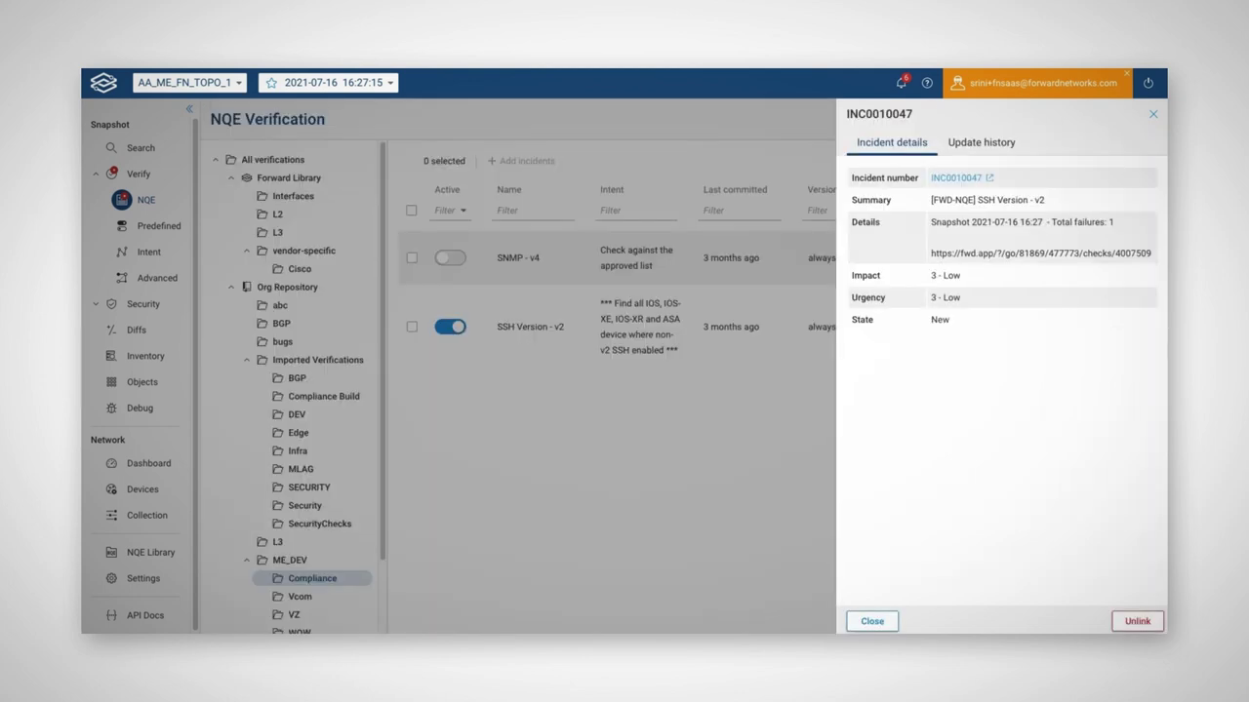
pyautogui.click(1152, 115)
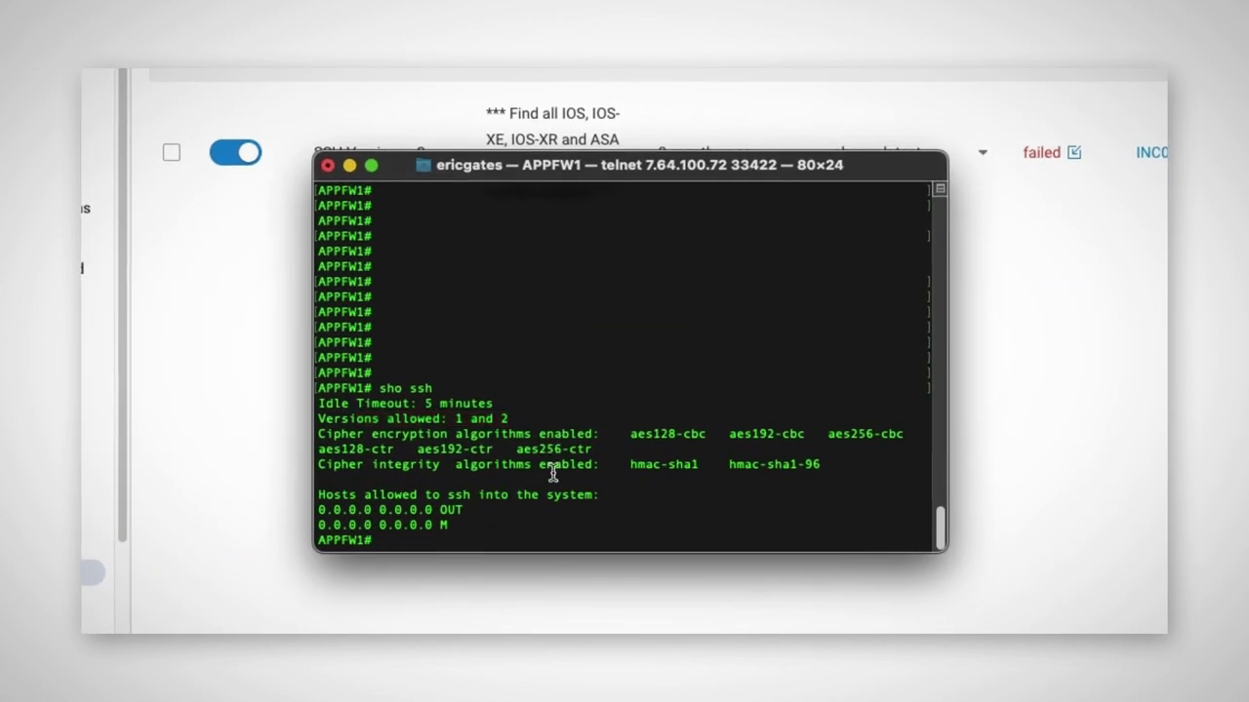
# Step: Switch to the APPFW1 terminal session, enter "ssh version 2" in configuration mode and exit that mode
pyautogui.press('Return')
pyautogui.press('Return')
pyautogui.write('conf t')
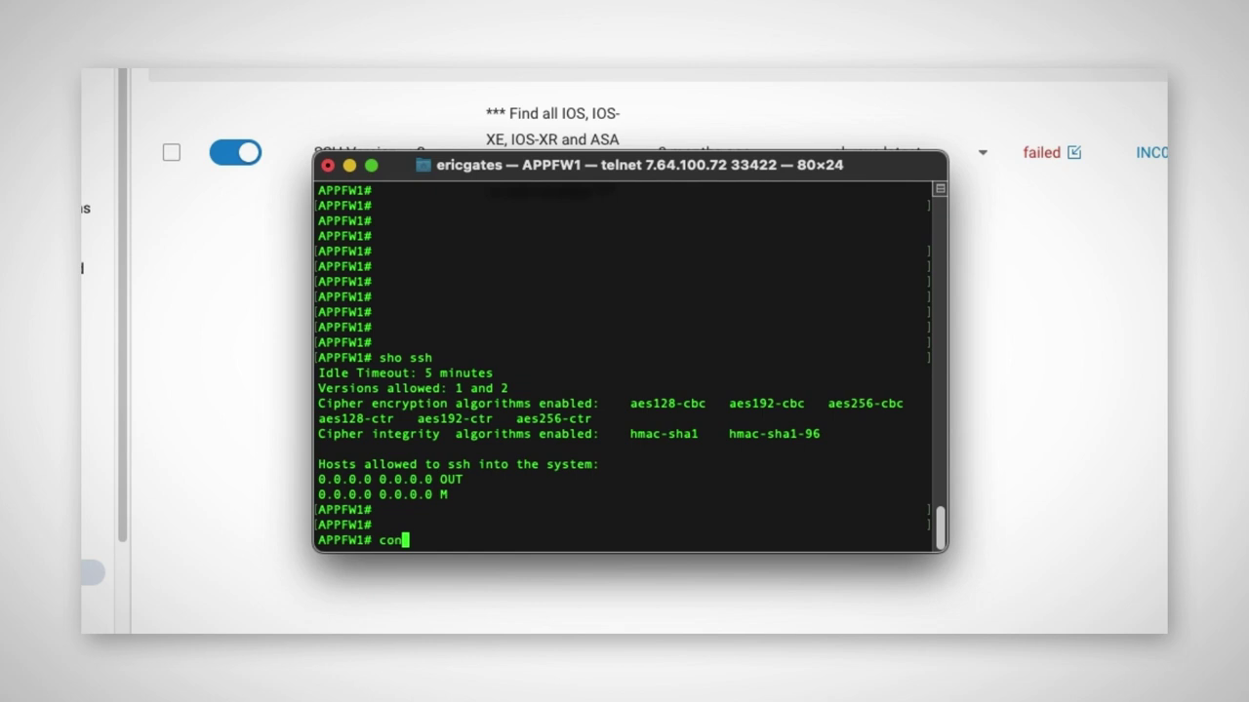
pyautogui.press('Return')
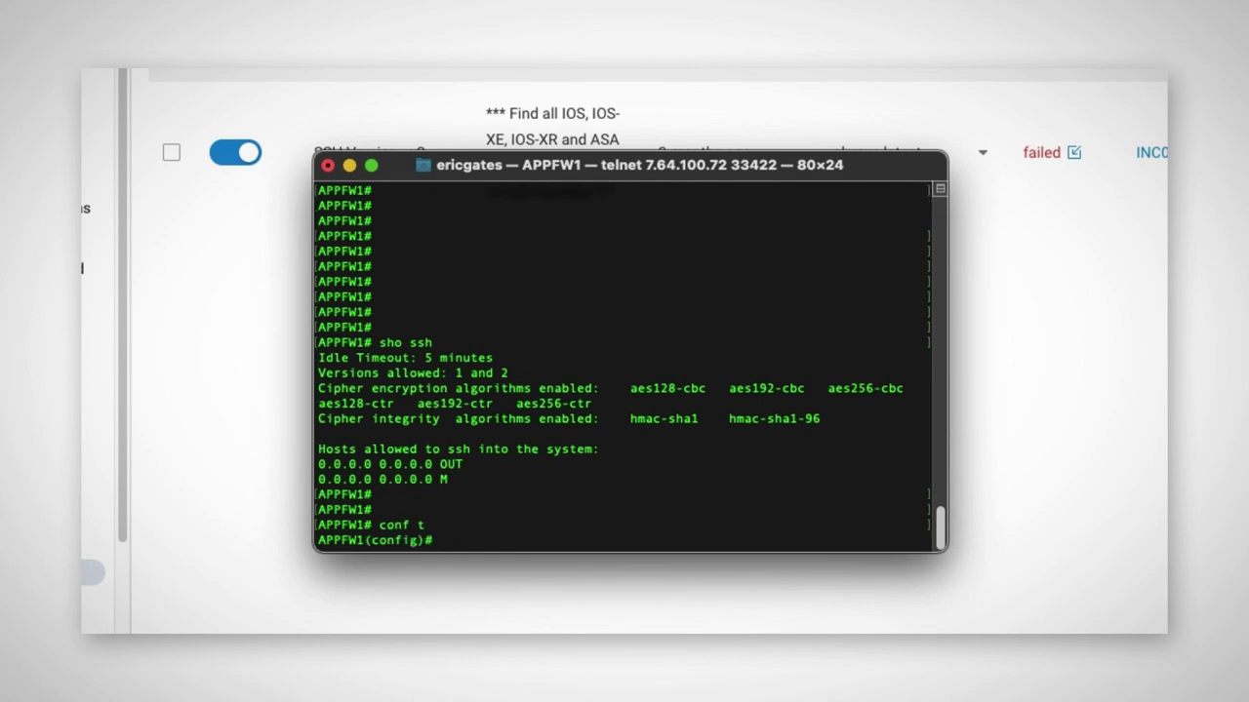
pyautogui.write('ssh version 2')
pyautogui.press('Return')
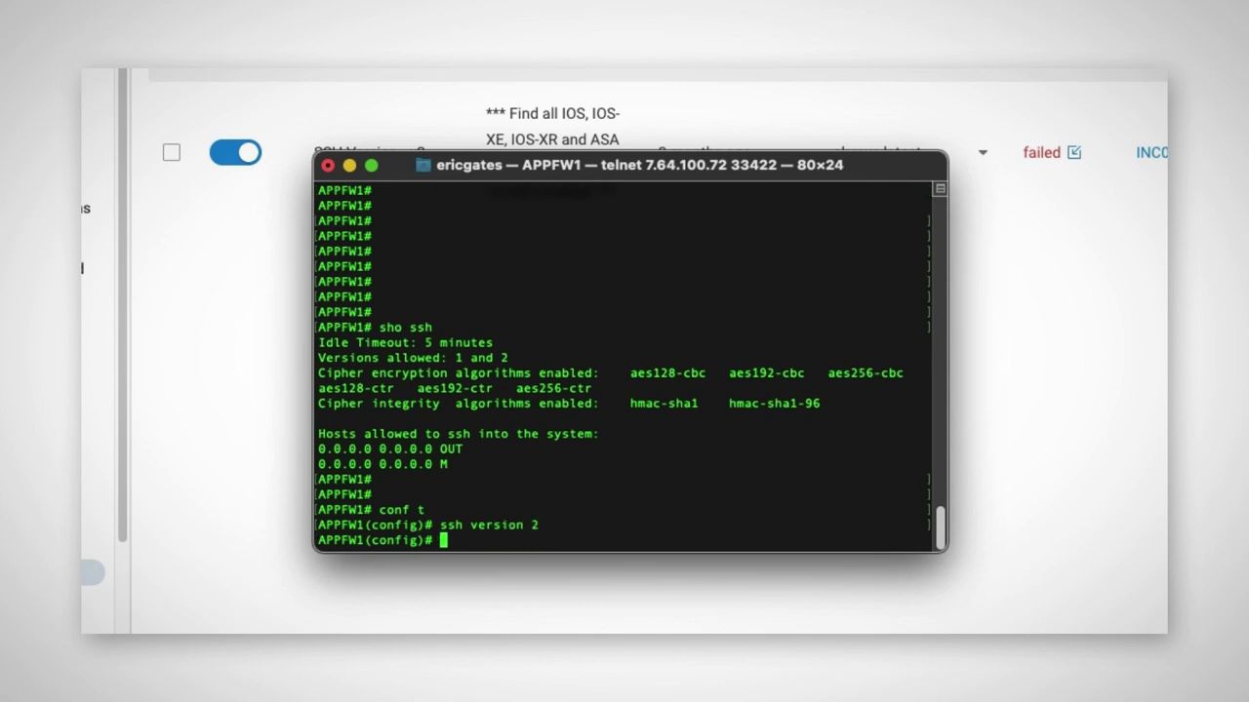
pyautogui.write('exit')
pyautogui.press('Return')
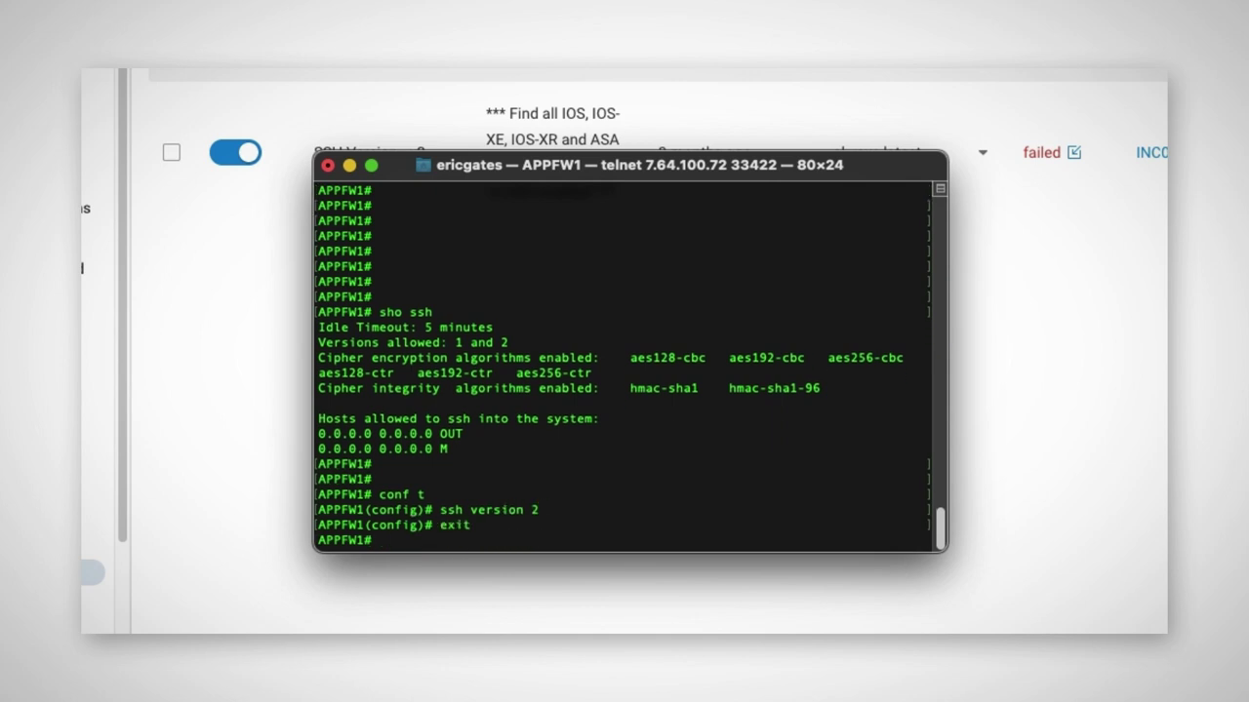
# Step: Save the APPFW1 configuration with "wr mem" and move the terminal window out of the way
pyautogui.write('wr mem')
pyautogui.press('Return')
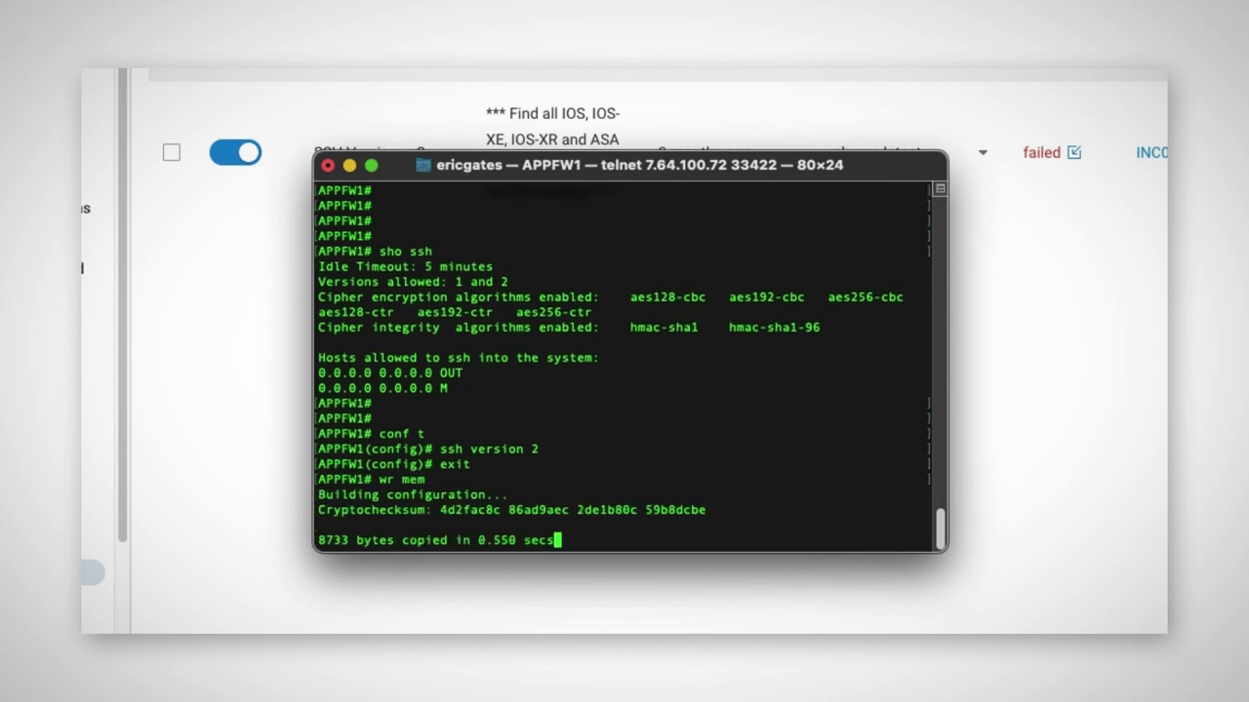
pyautogui.moveTo(499, 166); pyautogui.dragTo(63, 124)
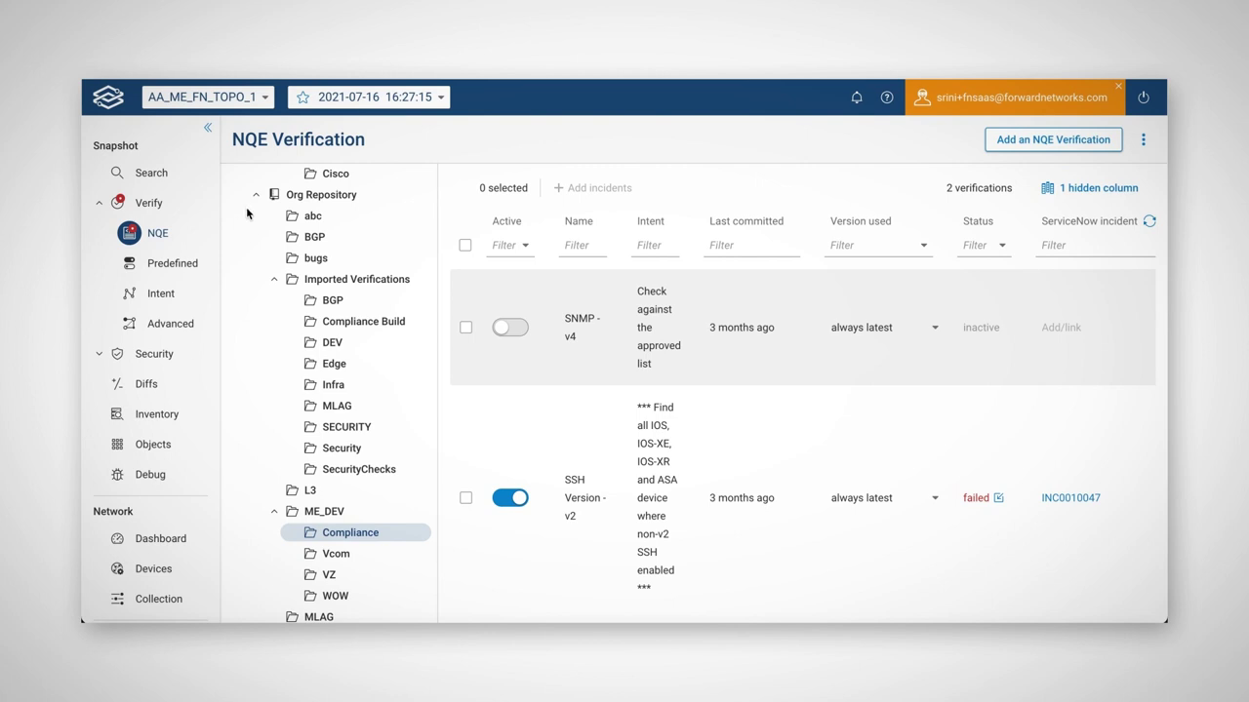
# Step: Take a full snapshot of the AA_ME_FN_TOPO_1 network, follow its progress, and view the new snapshot once it is ready
pyautogui.click(441, 100)
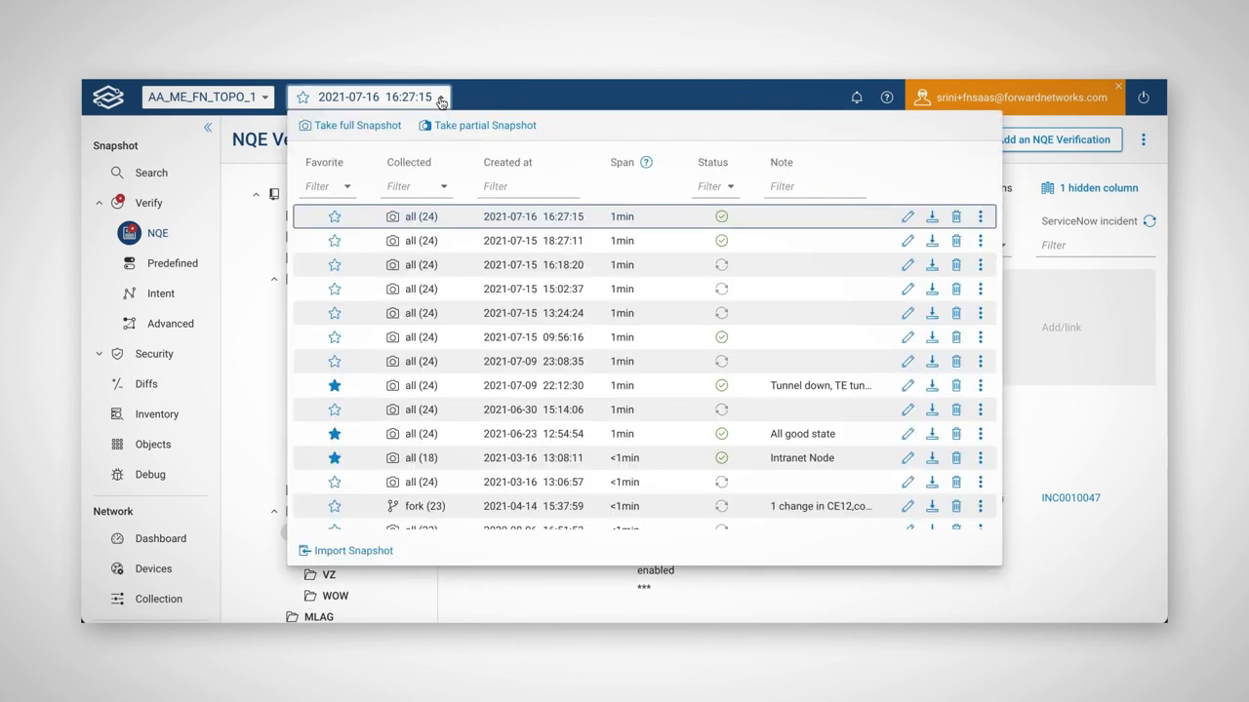
pyautogui.click(357, 125)
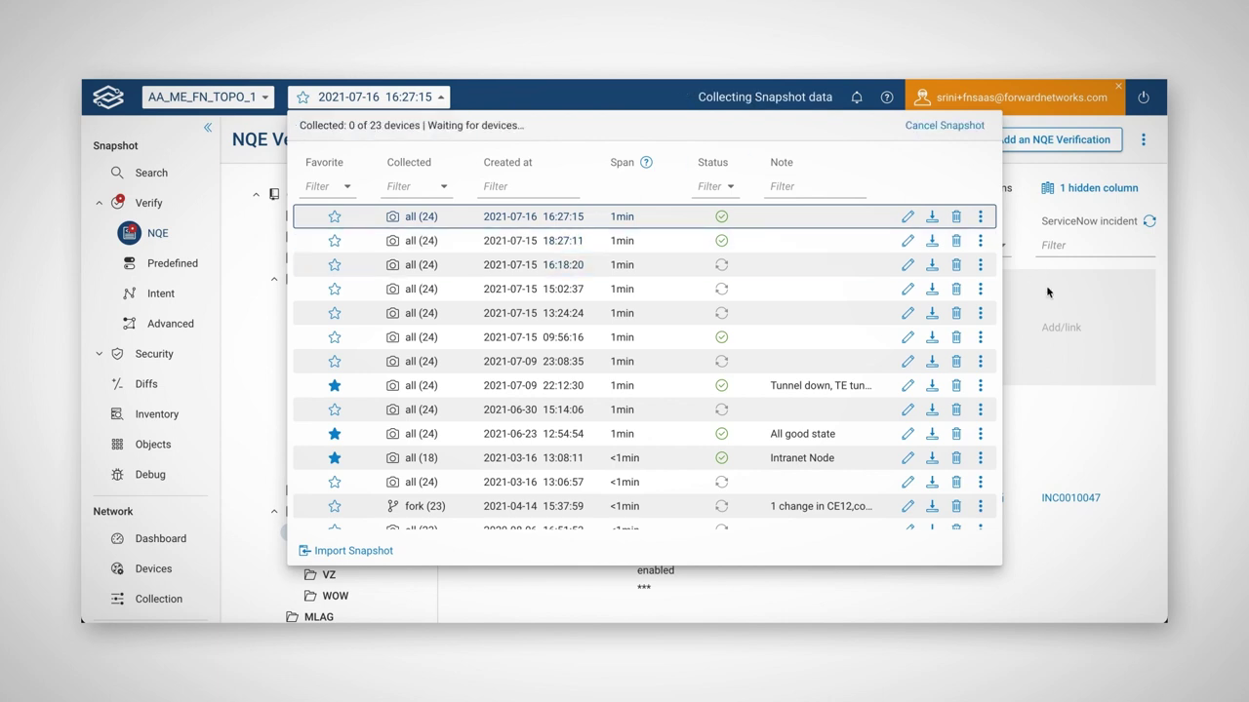
pyautogui.click(1109, 298)
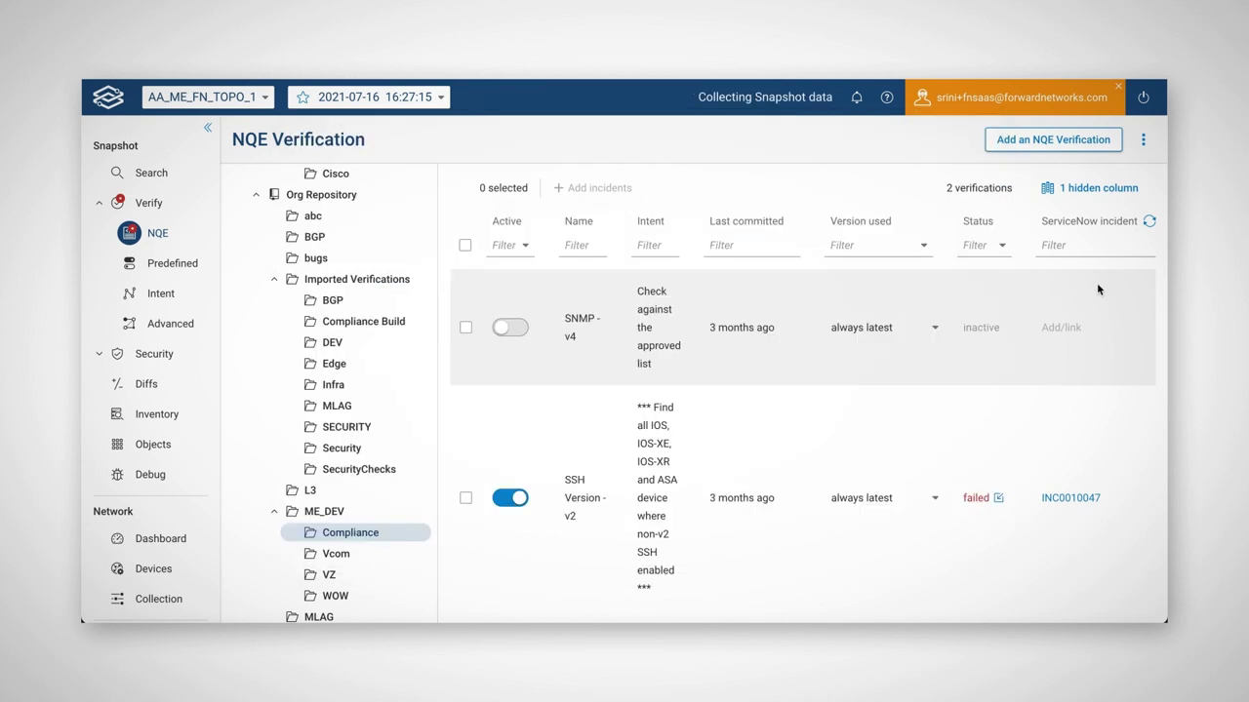
pyautogui.click(764, 103)
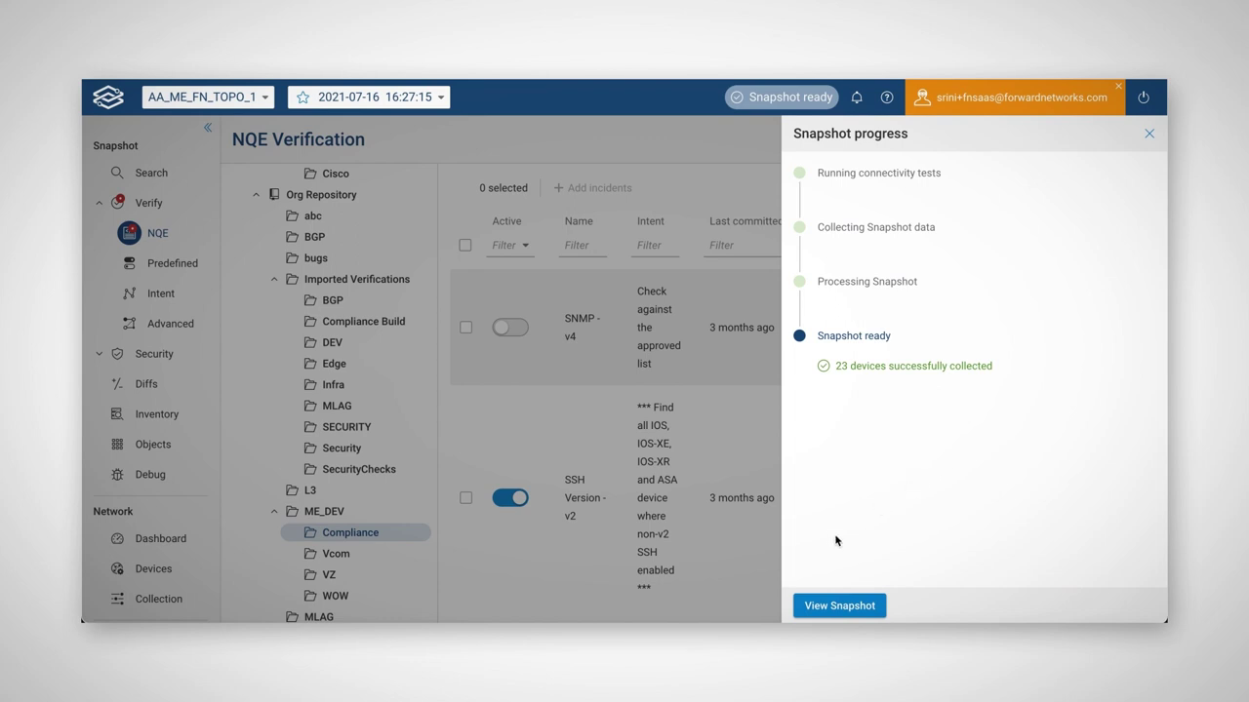
pyautogui.click(836, 607)
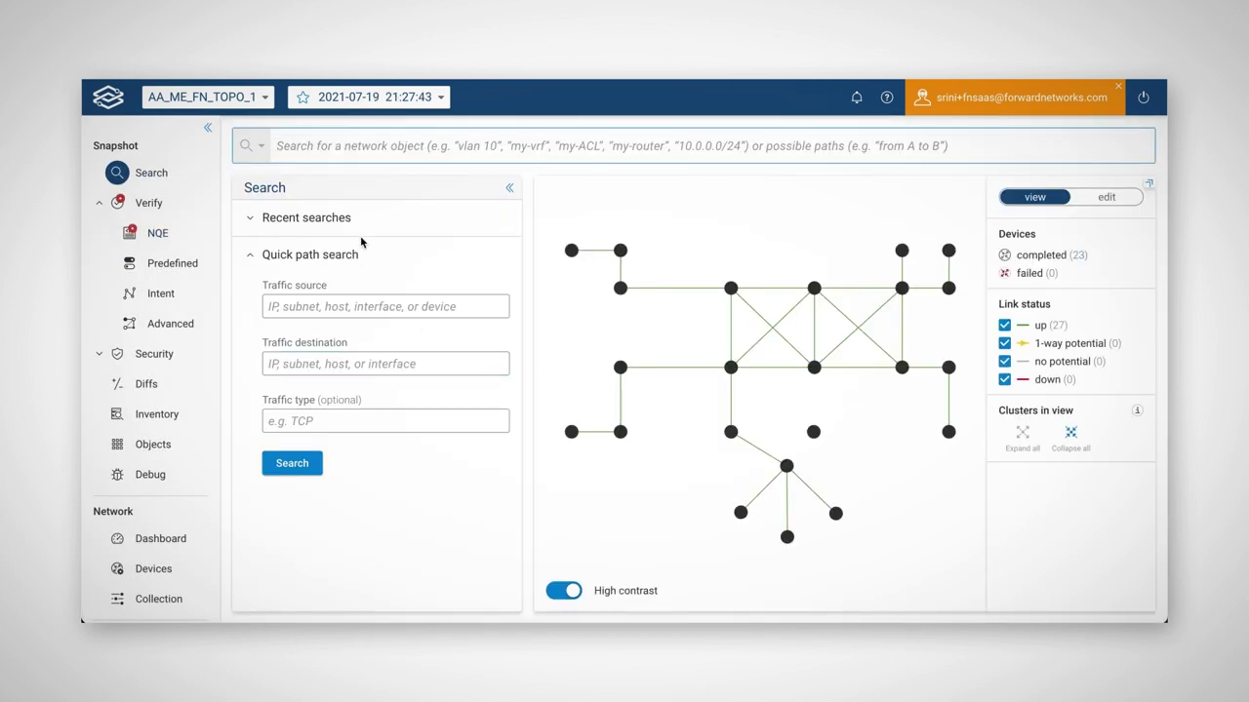
# Step: Open the ME_DEV Compliance folder in NQE Verification to check the SSH Version - v2 status on the new snapshot
pyautogui.click(158, 234)
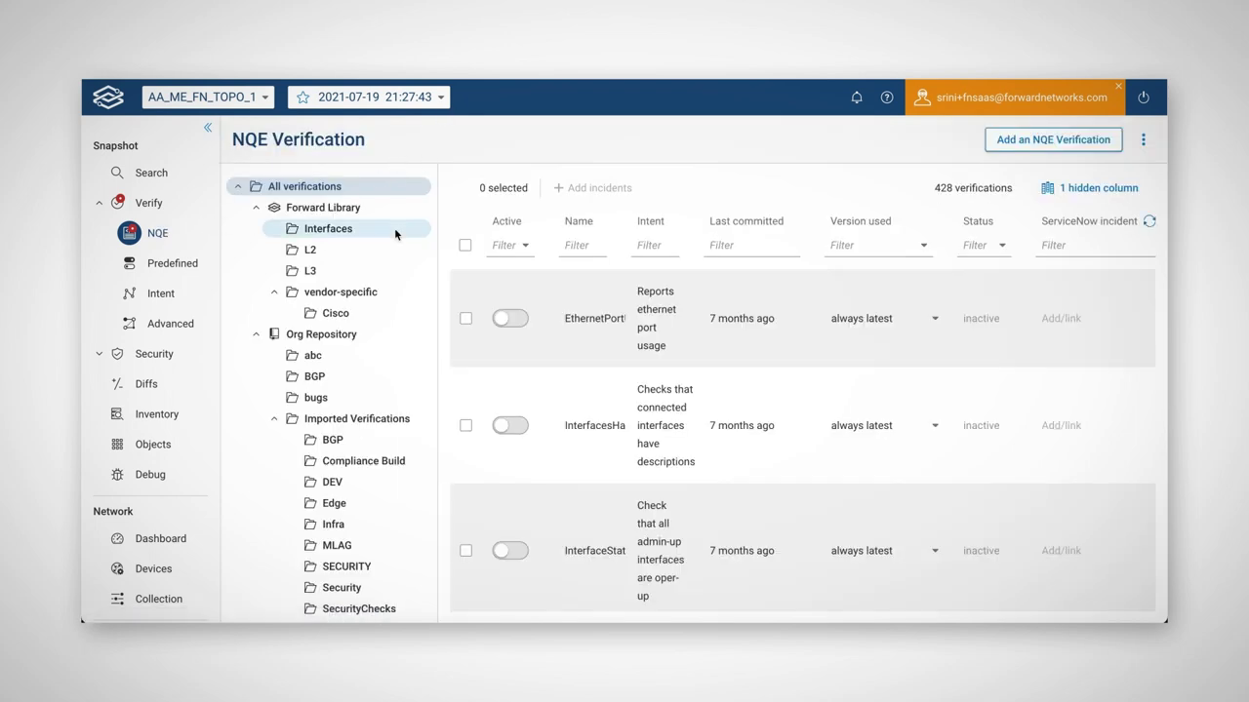
pyautogui.scroll(-2, 348, 426)
pyautogui.scroll(-3, 345, 427)
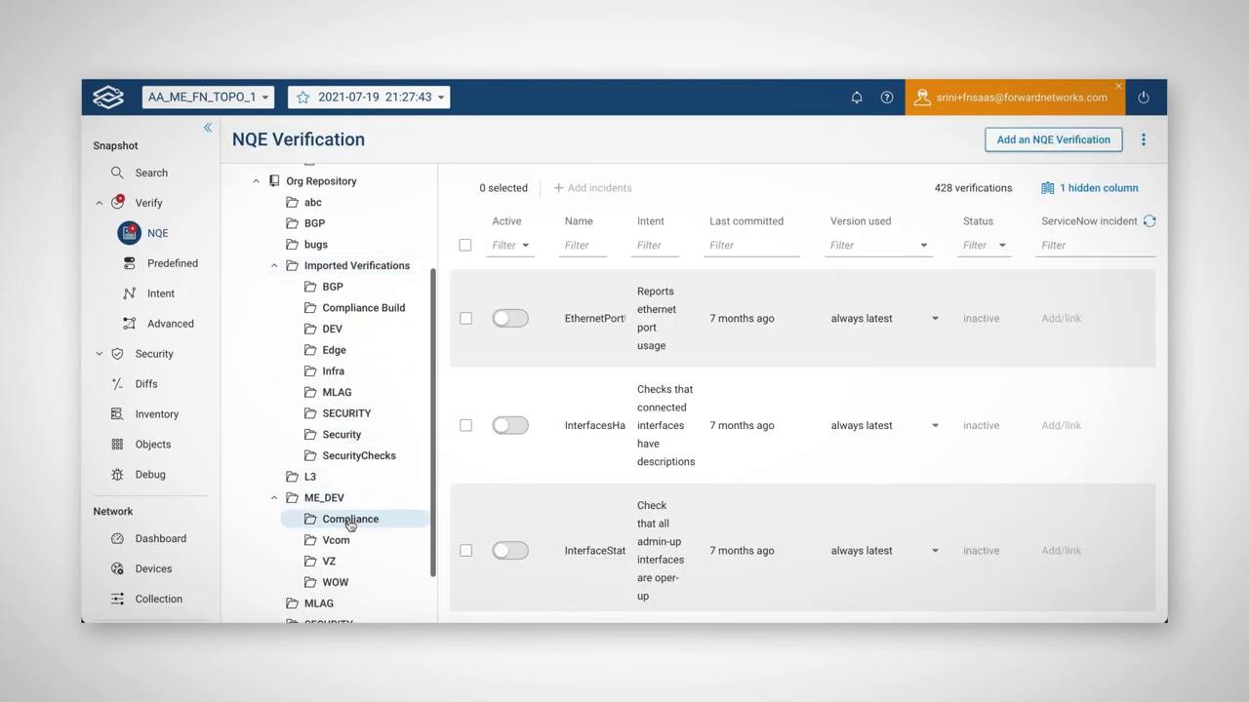
pyautogui.click(349, 526)
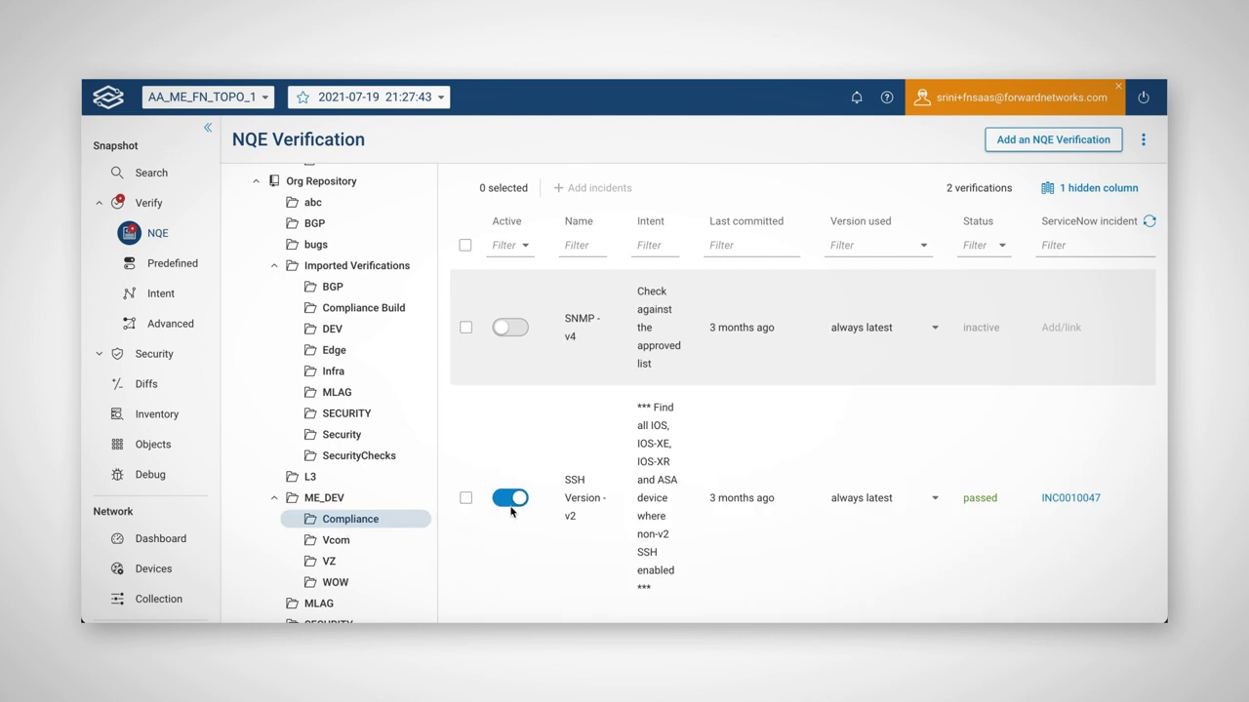